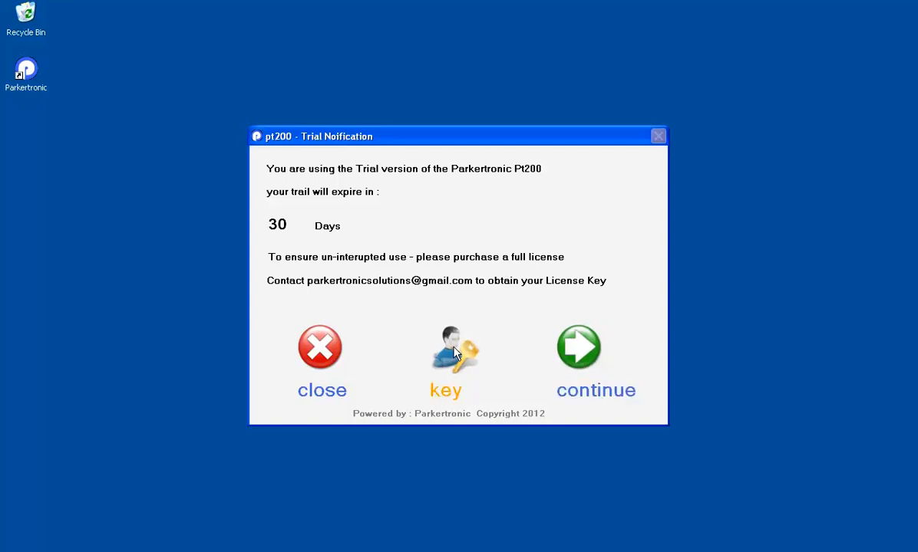
Cancel the licence key entry and continue with the 30-day trial version
{"action": "left_click", "coordinate": [454, 352]}
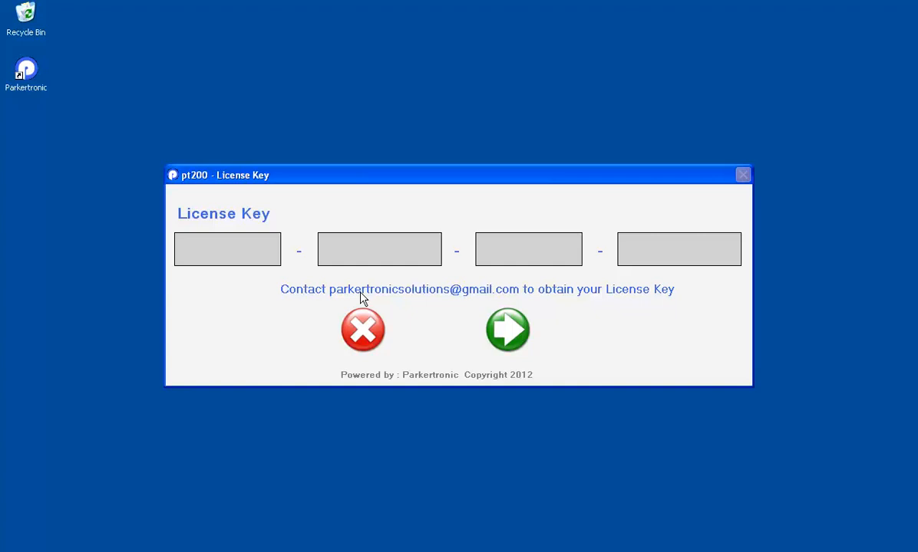
{"action": "left_click", "coordinate": [345, 318]}
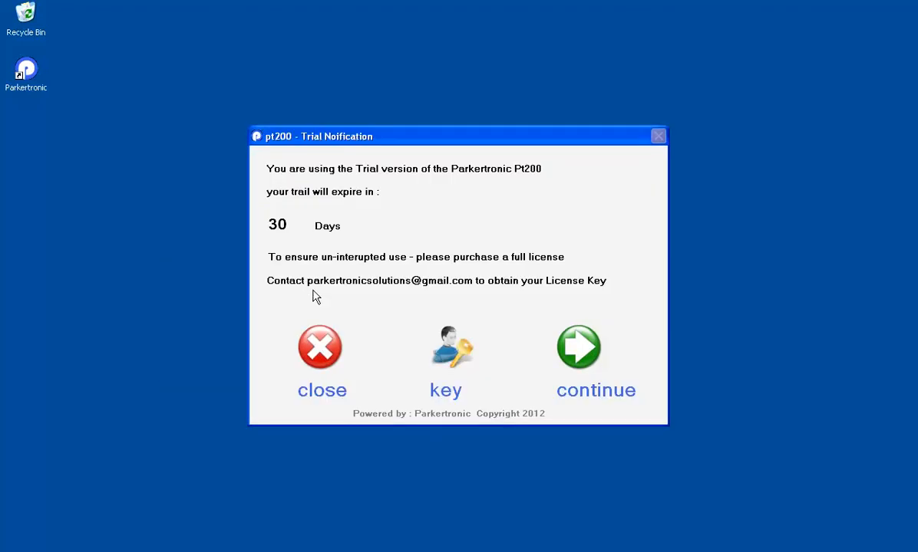
{"action": "left_click", "coordinate": [579, 354]}
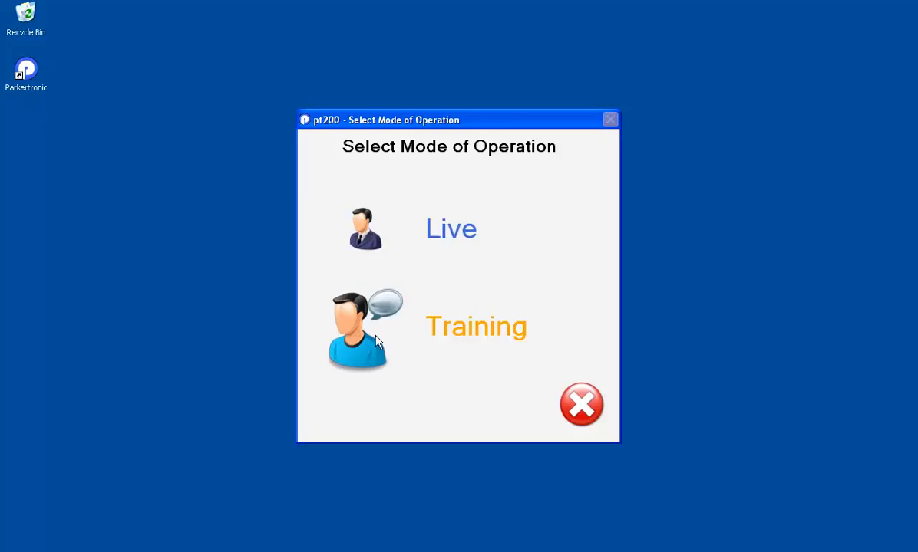
Choose Live mode in the Select Mode of Operation window
{"action": "left_click", "coordinate": [369, 242]}
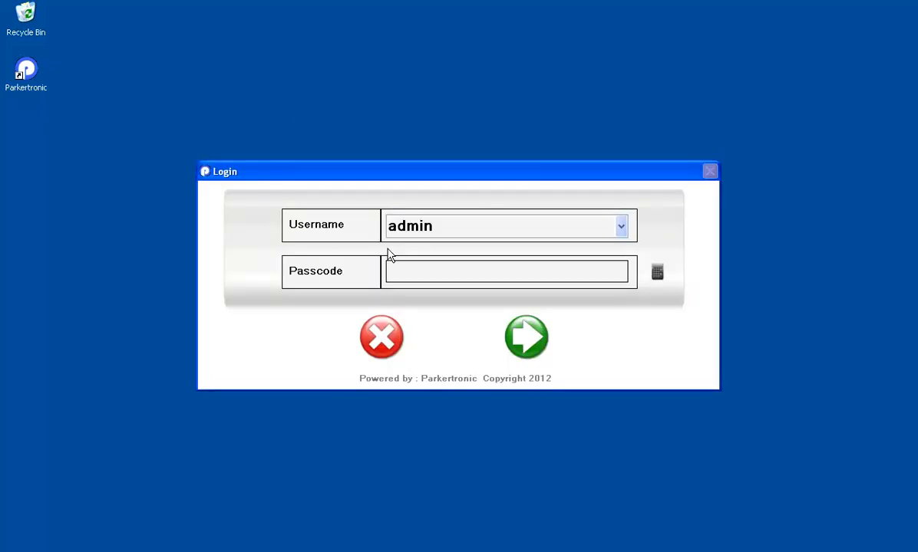
Keep admin as the username, then type a passcode and clear it again
{"action": "left_click", "coordinate": [621, 228]}
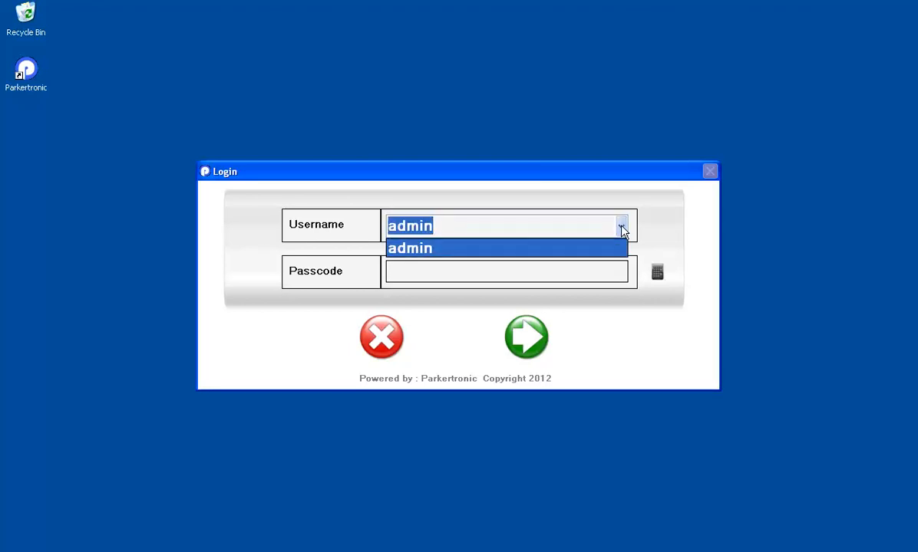
{"action": "left_click", "coordinate": [622, 228]}
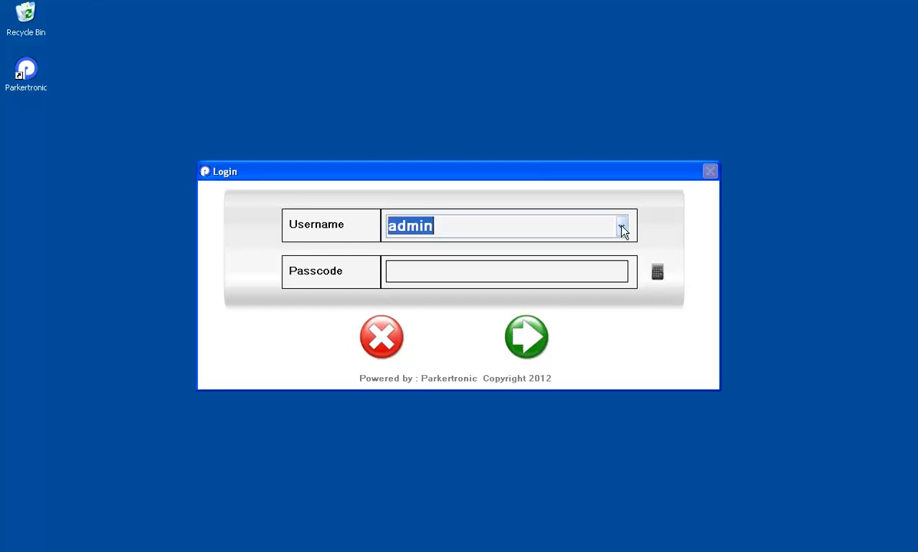
{"action": "left_click", "coordinate": [579, 273]}
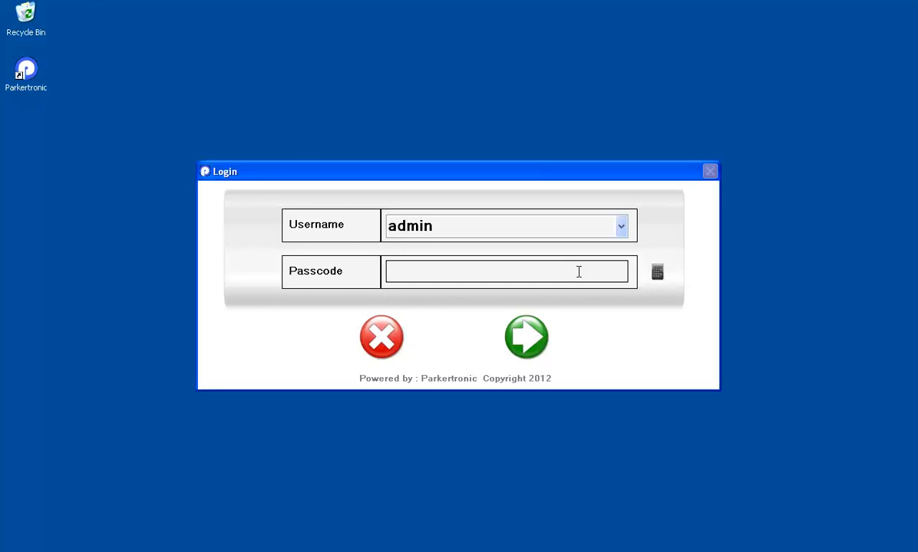
{"action": "type", "text": "***"}
{"action": "left_click_drag", "start_coordinate": [438, 272], "coordinate": [389, 273]}
{"action": "key", "text": "BackSpace"}
Enter the four-digit passcode on the on-screen number pad and log in as admin
{"action": "left_click", "coordinate": [657, 273]}
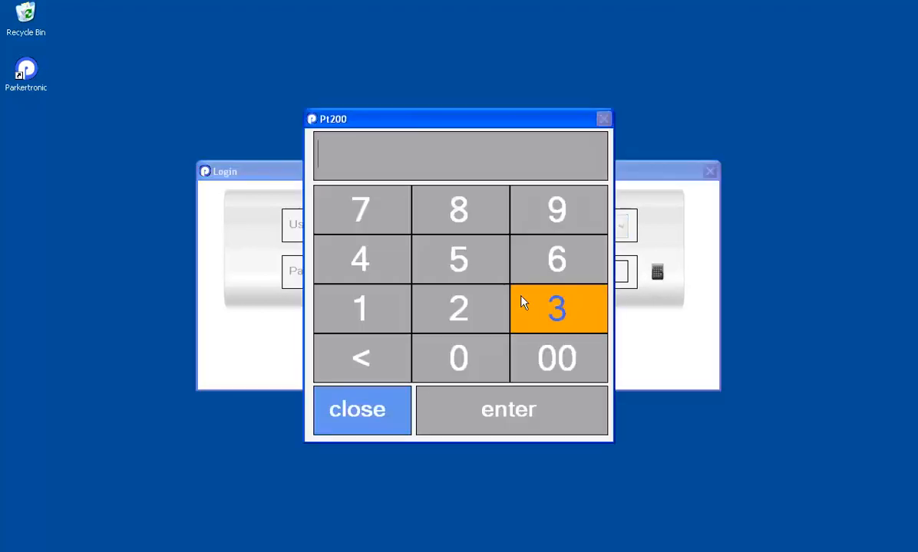
{"action": "left_click", "coordinate": [562, 219]}
{"action": "left_click", "coordinate": [562, 219]}
{"action": "left_click", "coordinate": [563, 218]}
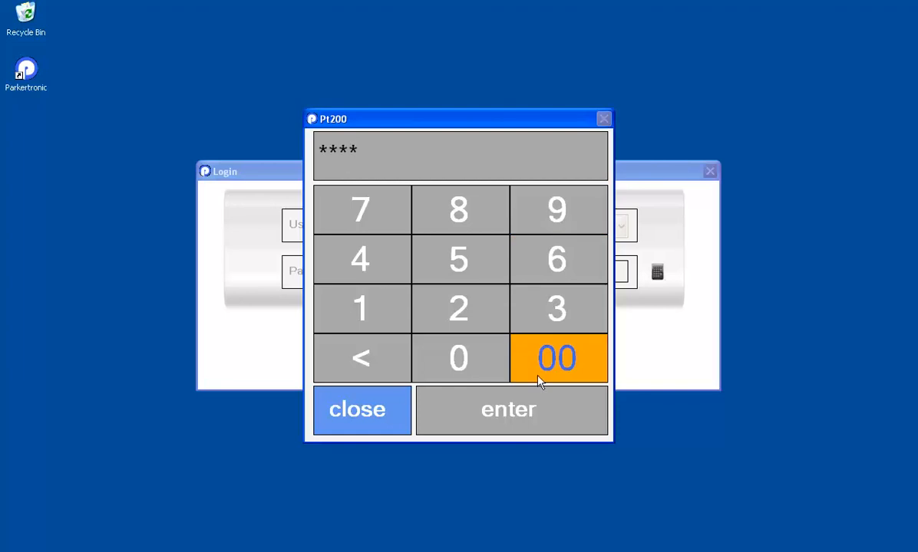
{"action": "double_click", "coordinate": [366, 147]}
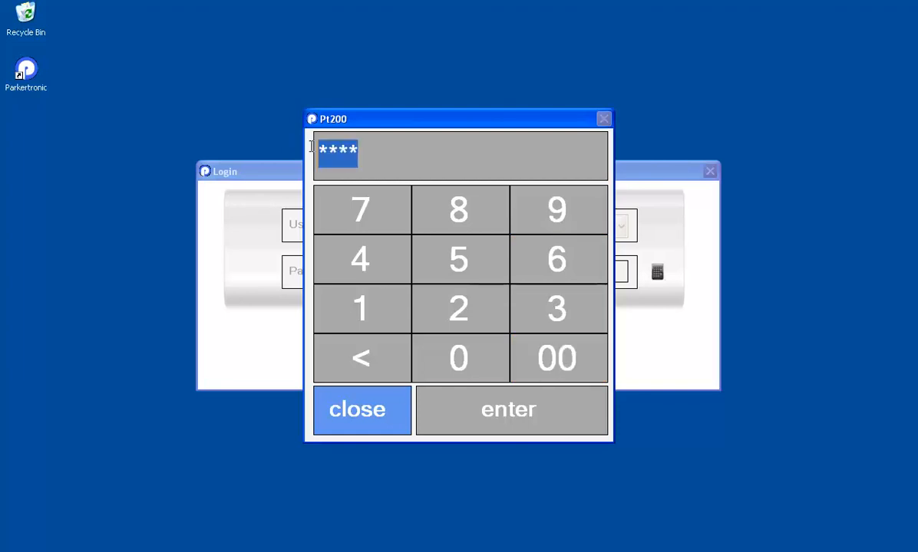
{"action": "left_click", "coordinate": [510, 410]}
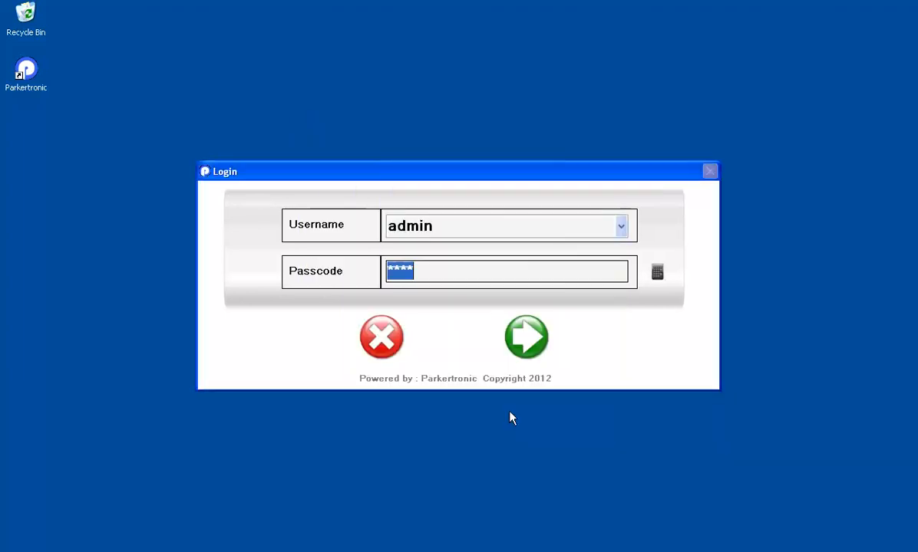
{"action": "left_click", "coordinate": [534, 348]}
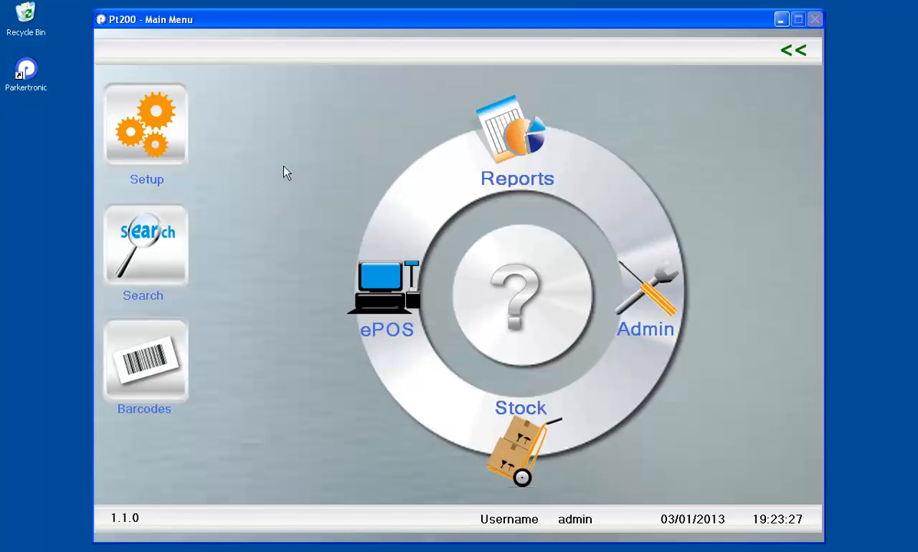
Open the Setup menu from the Main Menu
{"action": "left_click", "coordinate": [150, 125]}
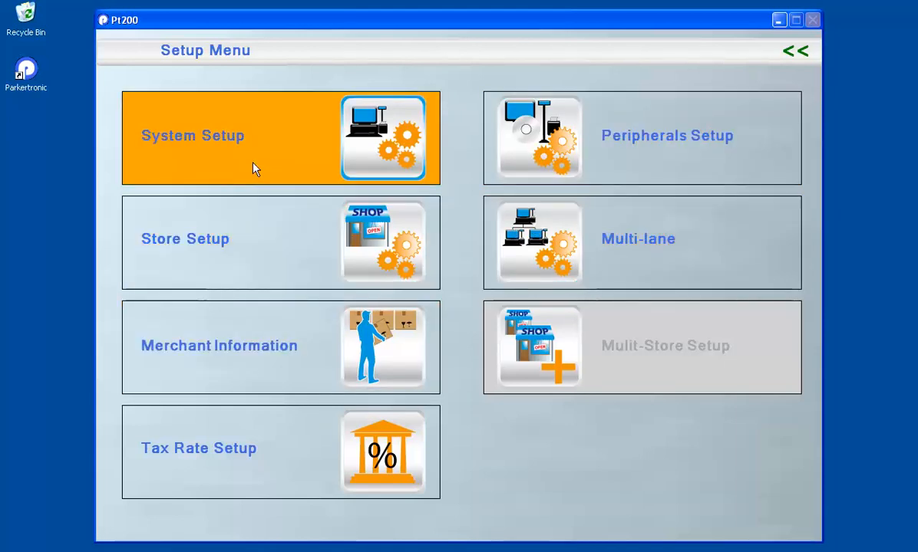
{"action": "left_click", "coordinate": [215, 145]}
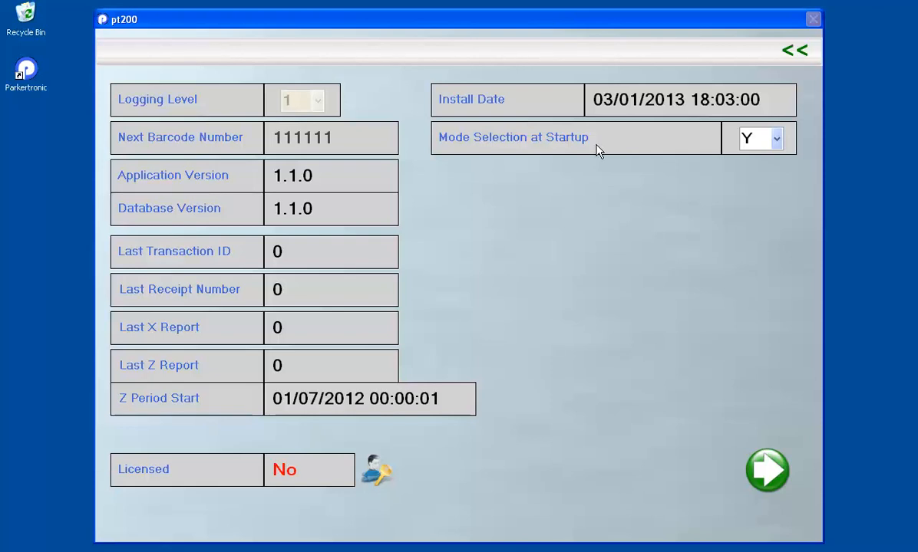
{"action": "left_click", "coordinate": [776, 139]}
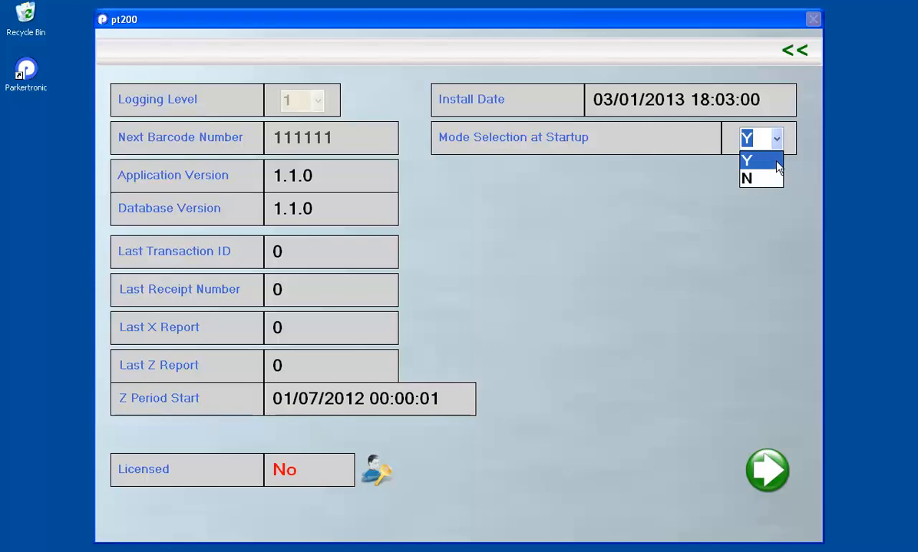
{"action": "left_click", "coordinate": [775, 168]}
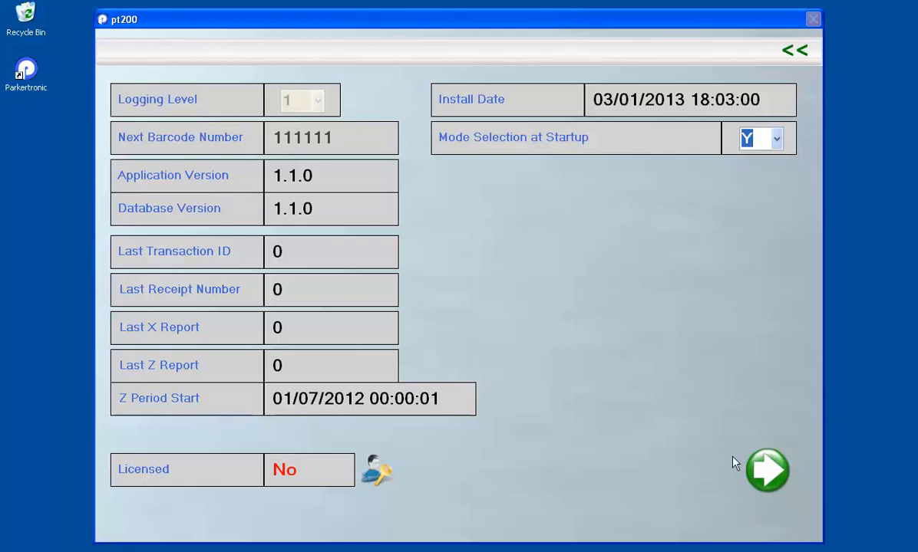
{"action": "left_click", "coordinate": [767, 489]}
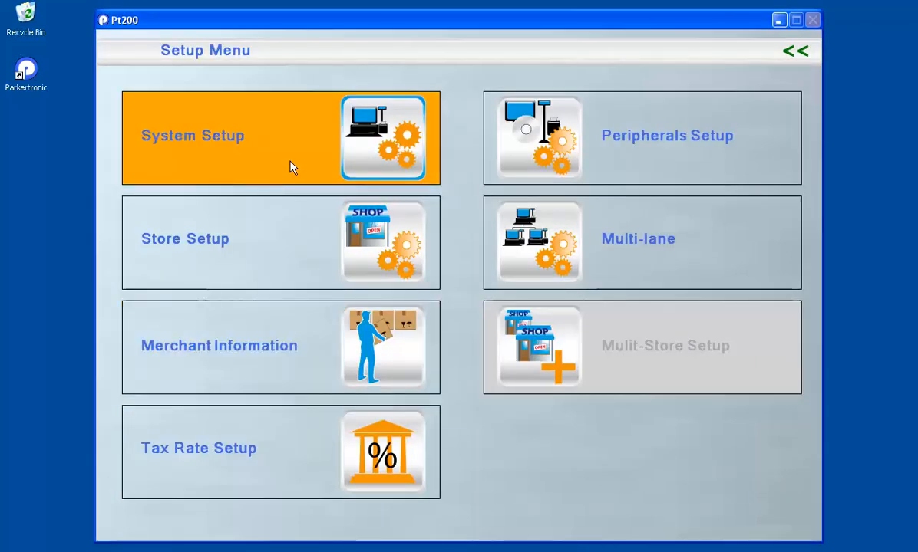
Open Store Setup and rename the store from Test Store to 'My Store'
{"action": "left_click", "coordinate": [221, 240]}
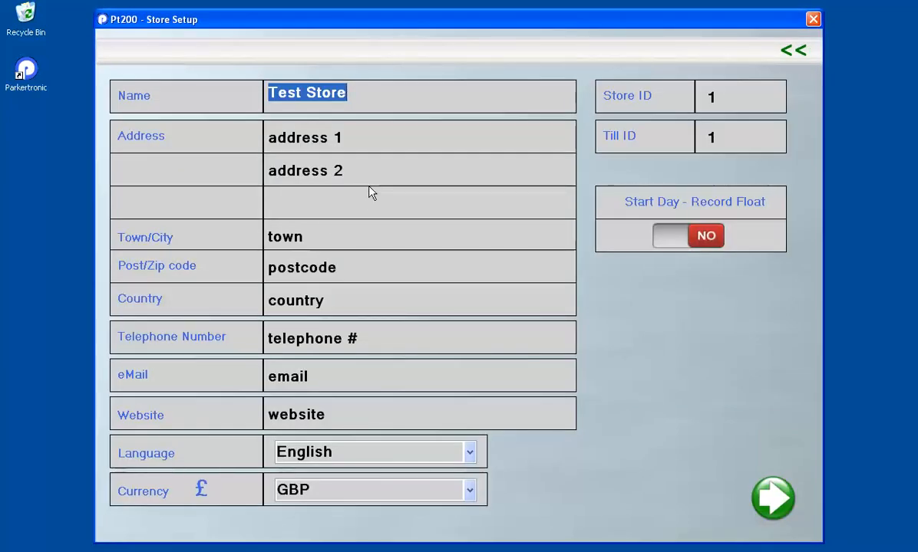
{"action": "left_click", "coordinate": [369, 103]}
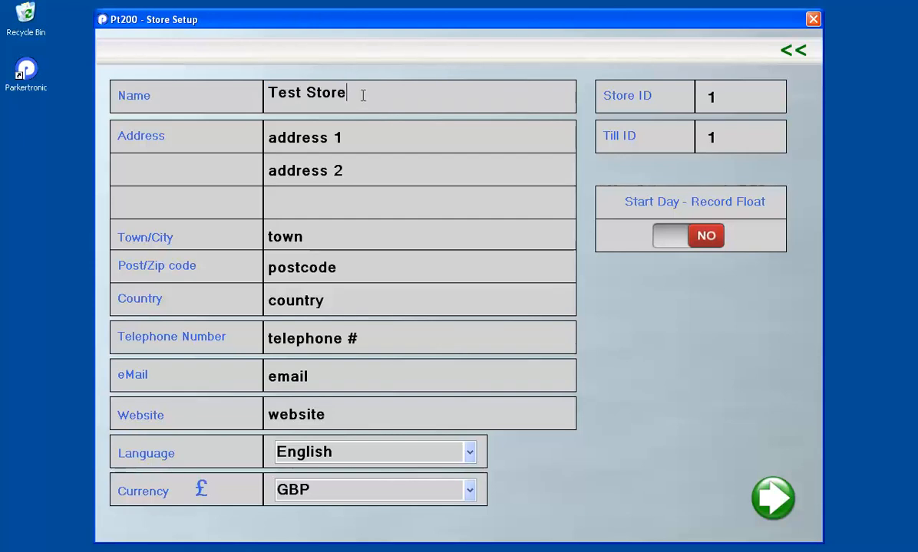
{"action": "left_click_drag", "start_coordinate": [362, 95], "coordinate": [267, 93]}
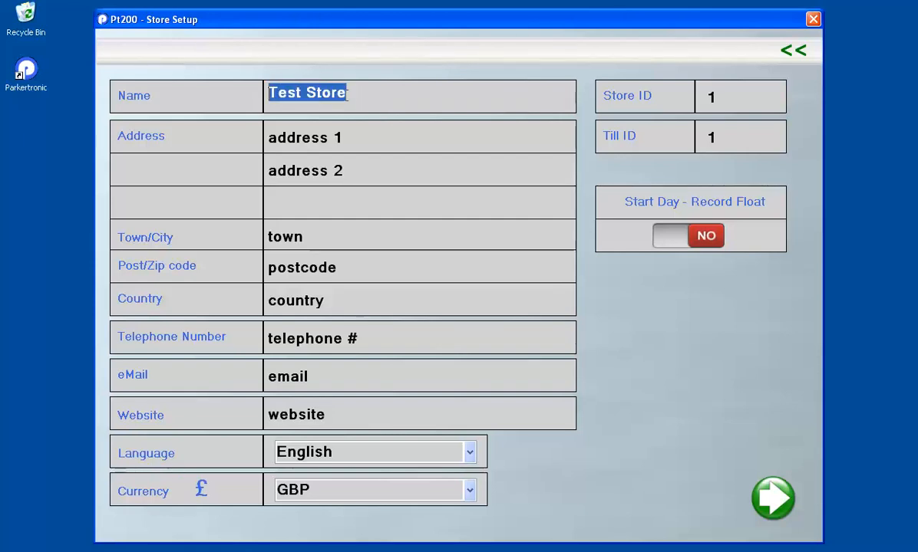
{"action": "left_click", "coordinate": [350, 133]}
{"action": "left_click", "coordinate": [354, 96]}
{"action": "left_click_drag", "start_coordinate": [354, 94], "coordinate": [267, 93]}
{"action": "left_click", "coordinate": [350, 135]}
{"action": "left_click_drag", "start_coordinate": [354, 96], "coordinate": [253, 91]}
{"action": "type", "text": "my"}
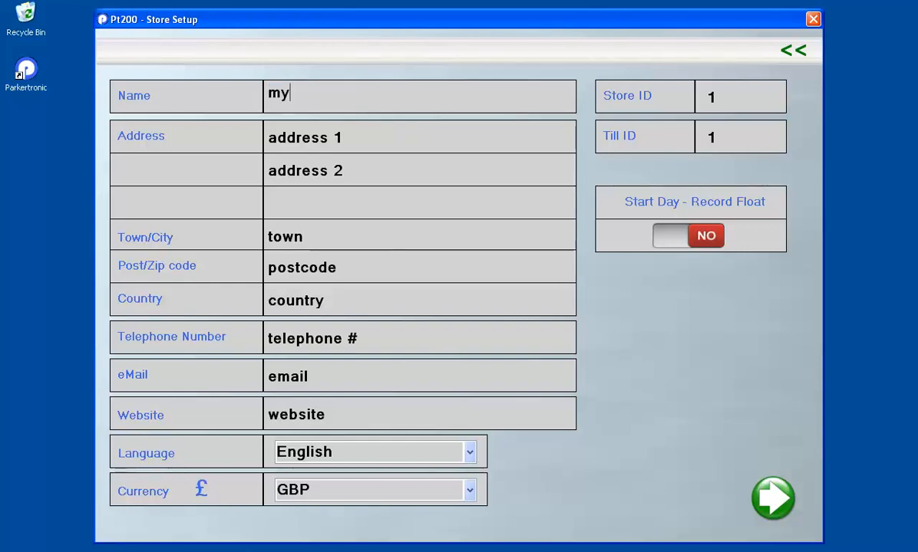
{"action": "key", "text": "BackSpace"}
{"action": "key", "text": "BackSpace"}
{"action": "key", "text": "BackSpace"}
{"action": "type", "text": "My Store"}
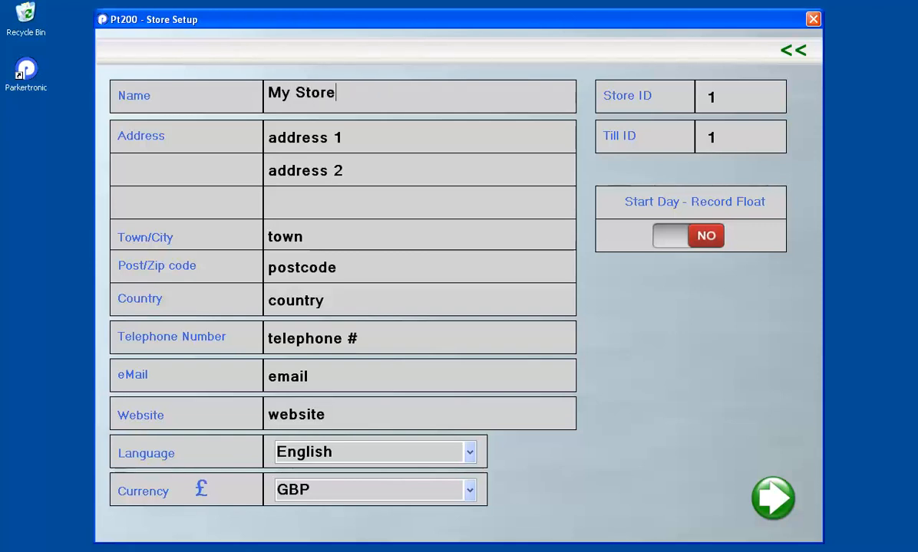
Step through the address, town and country fields and keep English as the store language
{"action": "left_click", "coordinate": [410, 153]}
{"action": "key", "text": "Tab"}
{"action": "key", "text": "Tab"}
{"action": "key", "text": "Tab"}
{"action": "key", "text": "Tab"}
{"action": "key", "text": "Tab"}
{"action": "key", "text": "Tab"}
{"action": "key", "text": "Tab"}
{"action": "key", "text": "Tab"}
{"action": "key", "text": "Tab"}
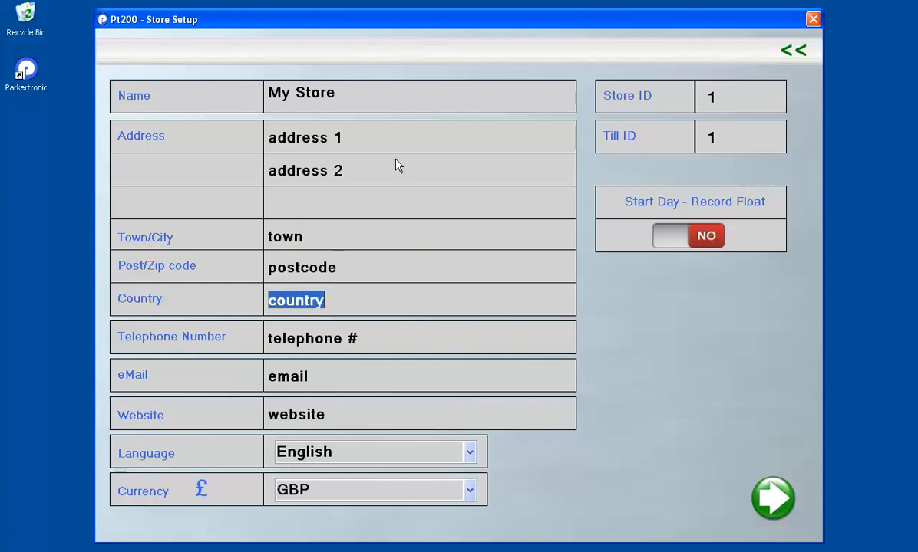
{"action": "left_click", "coordinate": [355, 133]}
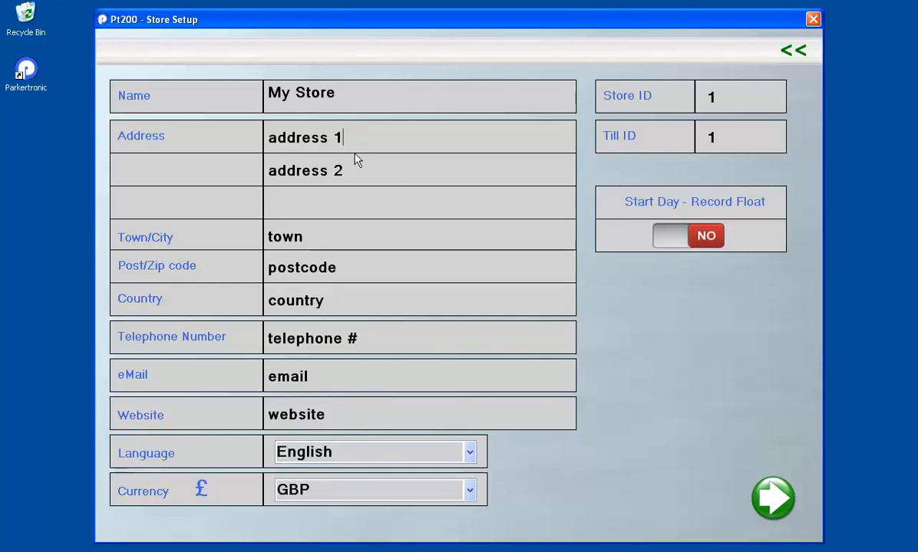
{"action": "left_click", "coordinate": [352, 171]}
{"action": "left_click", "coordinate": [336, 230]}
{"action": "left_click", "coordinate": [364, 303]}
{"action": "left_click", "coordinate": [470, 455]}
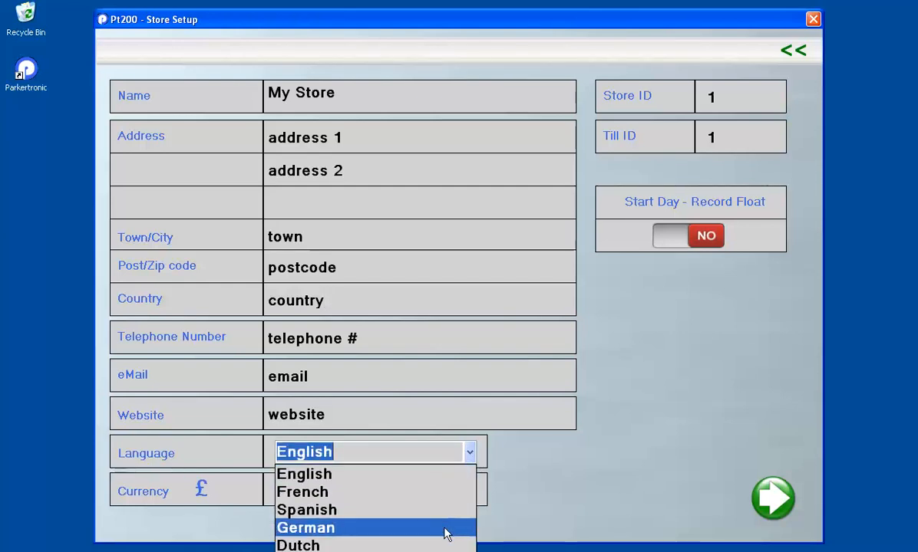
{"action": "left_click", "coordinate": [443, 481]}
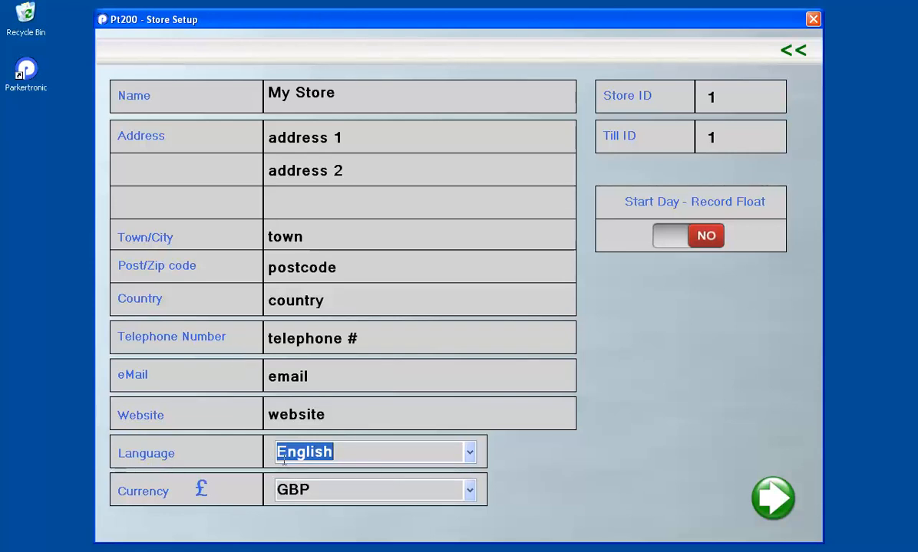
Change the store currency from JMD to GBP (£)
{"action": "left_click", "coordinate": [470, 494]}
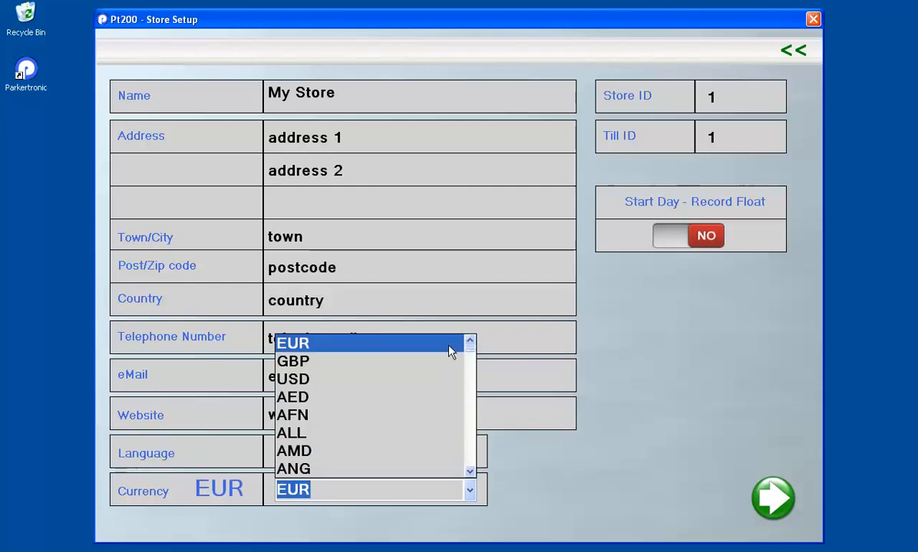
{"action": "mouse_move", "coordinate": [469, 347]}
{"action": "left_mouse_down"}
{"action": "mouse_move", "coordinate": [475, 465]}
{"action": "mouse_move", "coordinate": [473, 347]}
{"action": "left_mouse_up"}
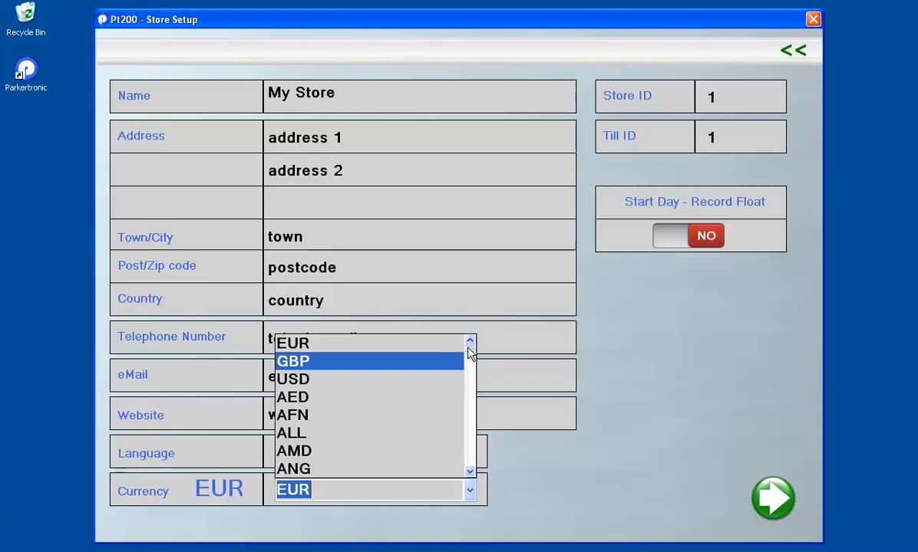
{"action": "left_click_drag", "start_coordinate": [469, 350], "coordinate": [453, 403]}
{"action": "left_click", "coordinate": [376, 381]}
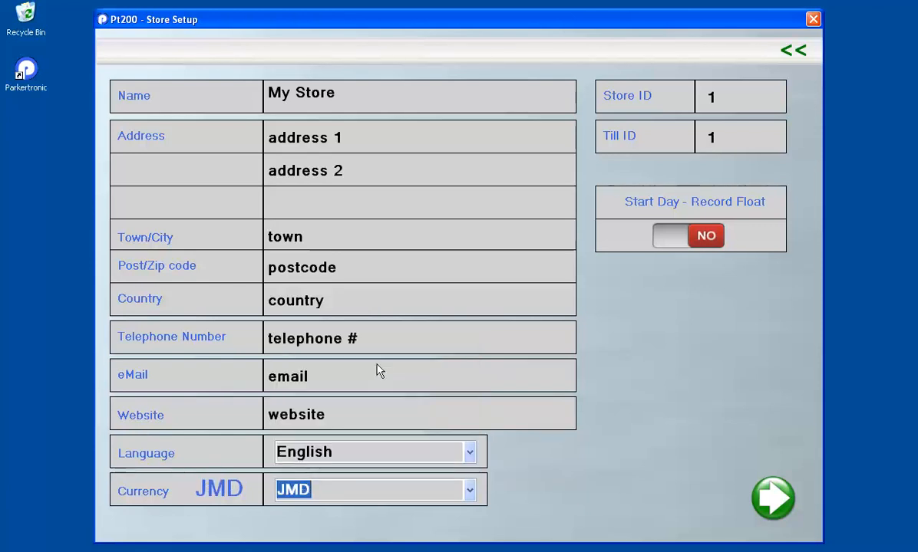
{"action": "left_click", "coordinate": [471, 491]}
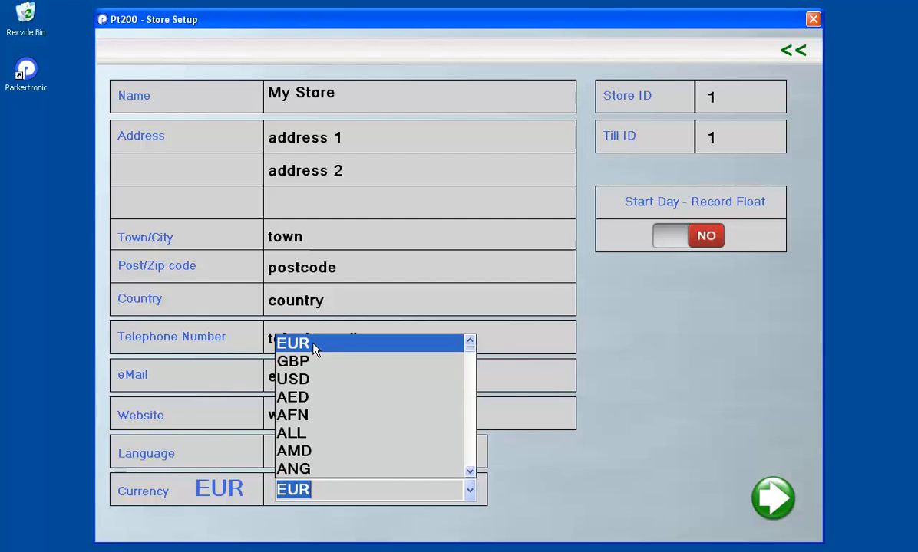
{"action": "left_click", "coordinate": [298, 361]}
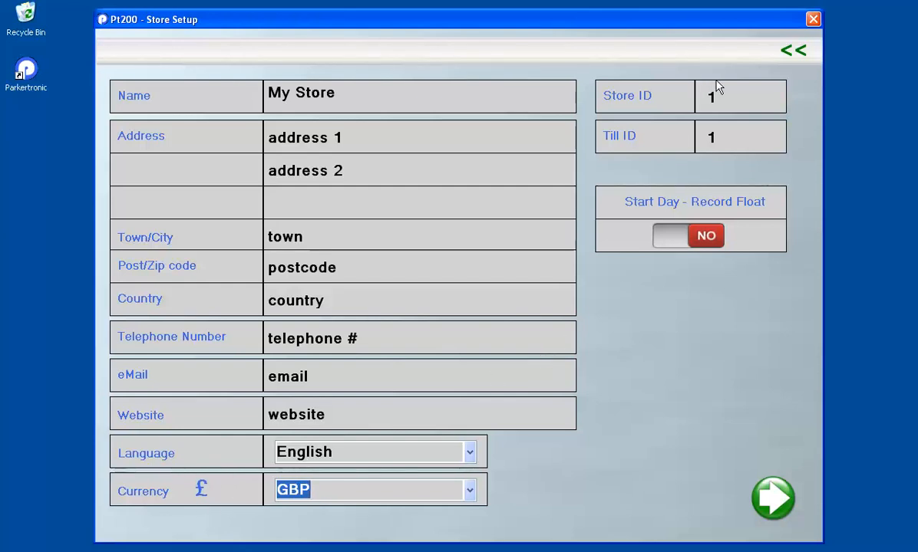
Set the Store ID to 234 and the Till ID to 3
{"action": "left_click_drag", "start_coordinate": [721, 93], "coordinate": [707, 96]}
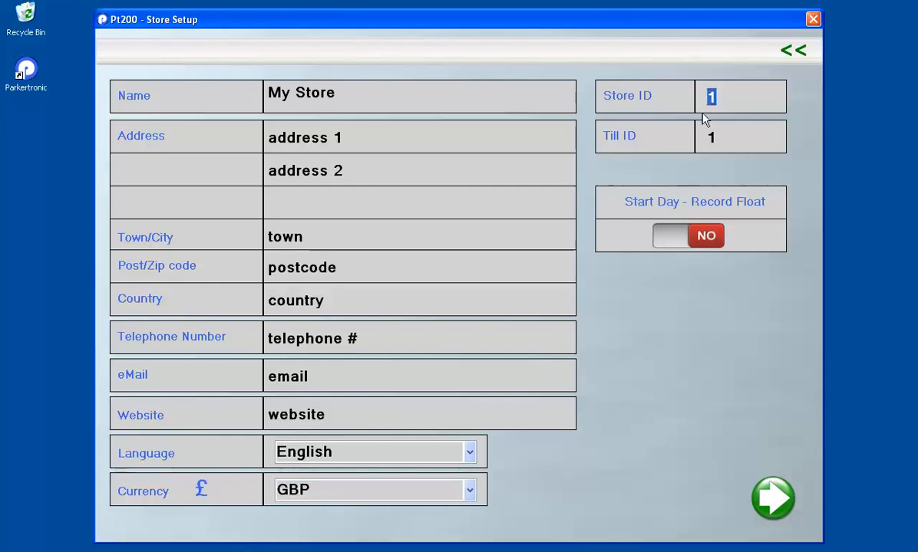
{"action": "left_click_drag", "start_coordinate": [717, 134], "coordinate": [706, 137]}
{"action": "left_click_drag", "start_coordinate": [719, 95], "coordinate": [709, 95]}
{"action": "type", "text": "234"}
{"action": "left_click_drag", "start_coordinate": [731, 139], "coordinate": [702, 174]}
{"action": "type", "text": "3"}
Leave Record Float off, finish store setup, verify the saved values and return to the Setup menu
{"action": "left_click", "coordinate": [675, 235]}
{"action": "left_click", "coordinate": [686, 238]}
{"action": "left_click", "coordinate": [771, 497]}
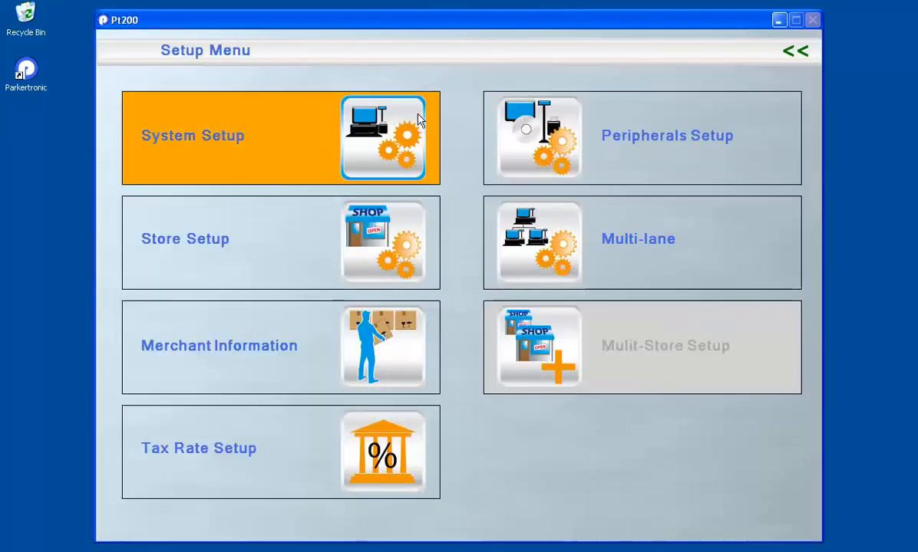
{"action": "left_click", "coordinate": [254, 240]}
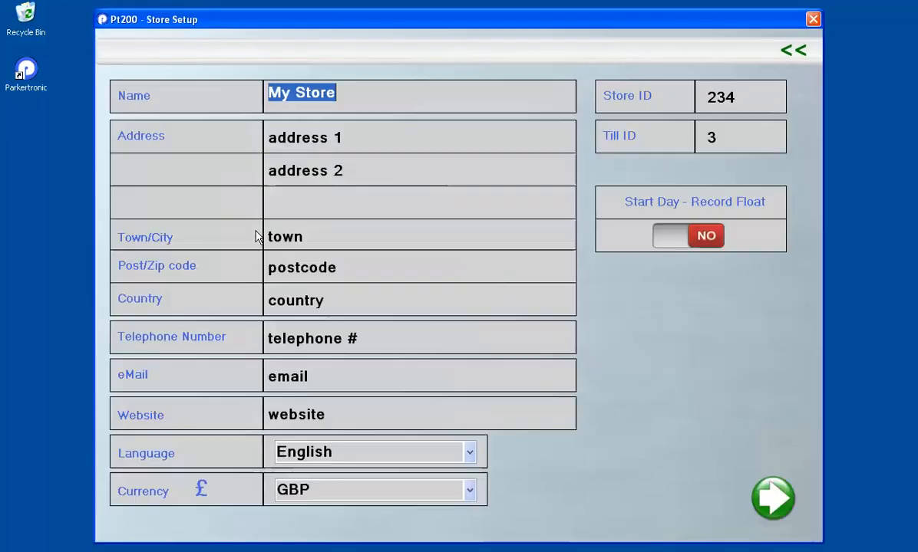
{"action": "left_click", "coordinate": [796, 54]}
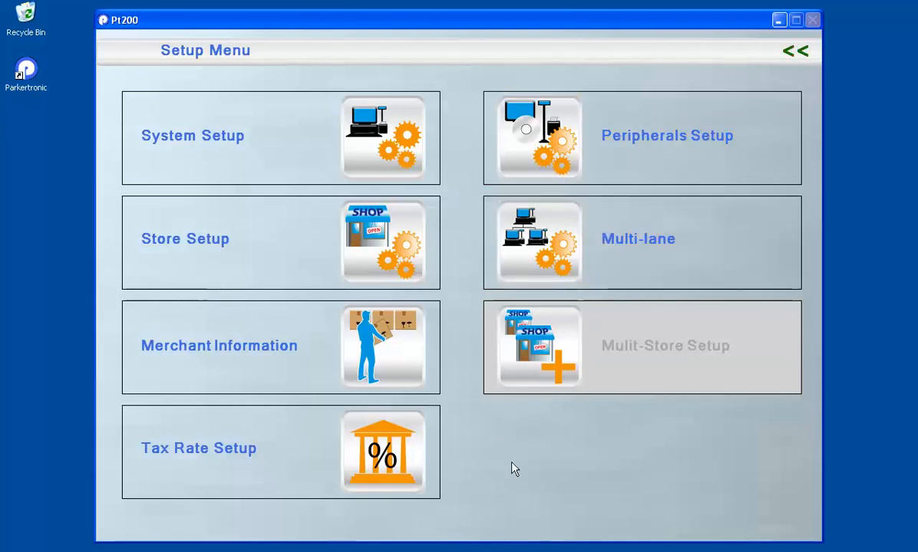
{"action": "left_click", "coordinate": [220, 355]}
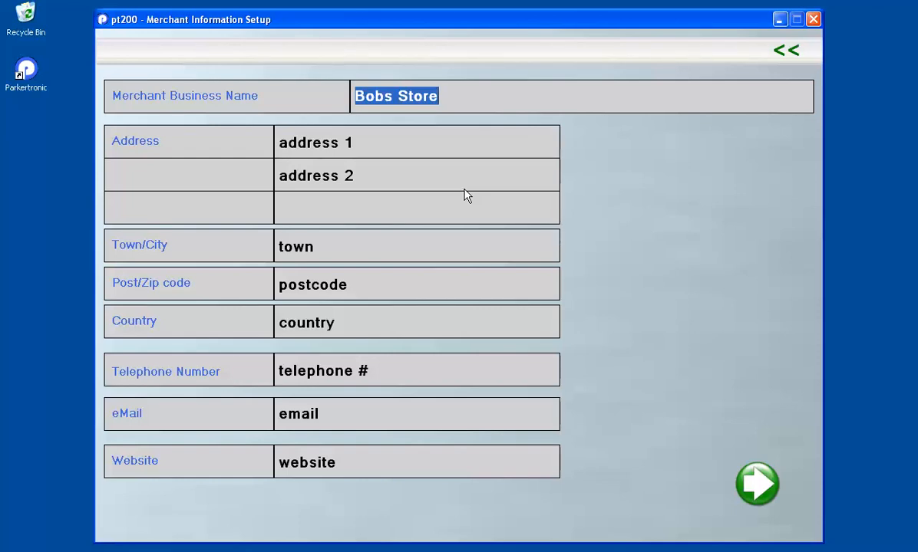
Check the merchant business name and address lines without edits, then go to Tax Rate Setup
{"action": "left_click", "coordinate": [468, 97]}
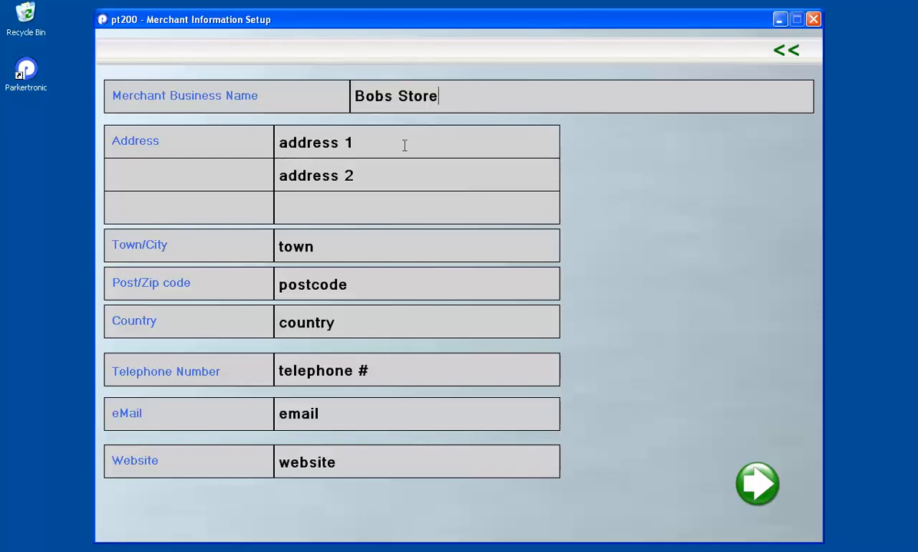
{"action": "left_click", "coordinate": [395, 141]}
{"action": "left_click", "coordinate": [382, 175]}
{"action": "left_click", "coordinate": [758, 488]}
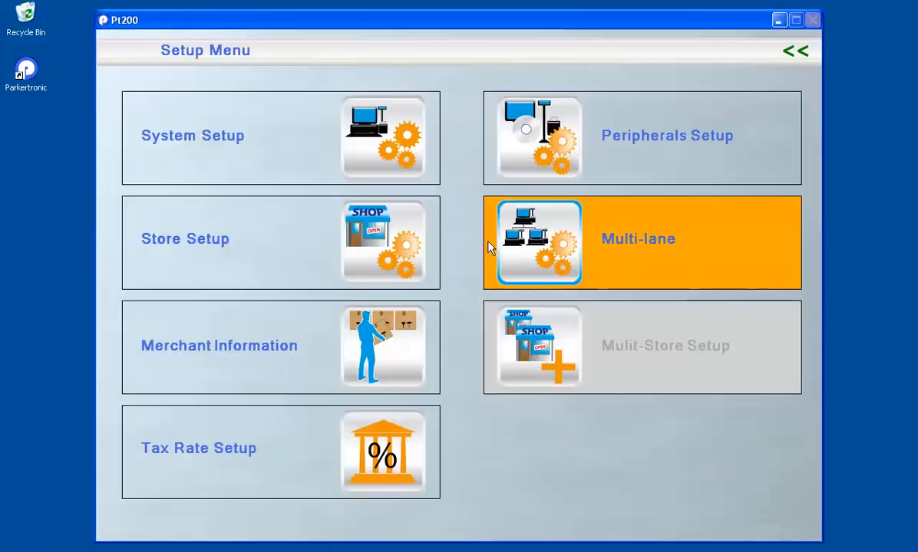
{"action": "left_click", "coordinate": [221, 453]}
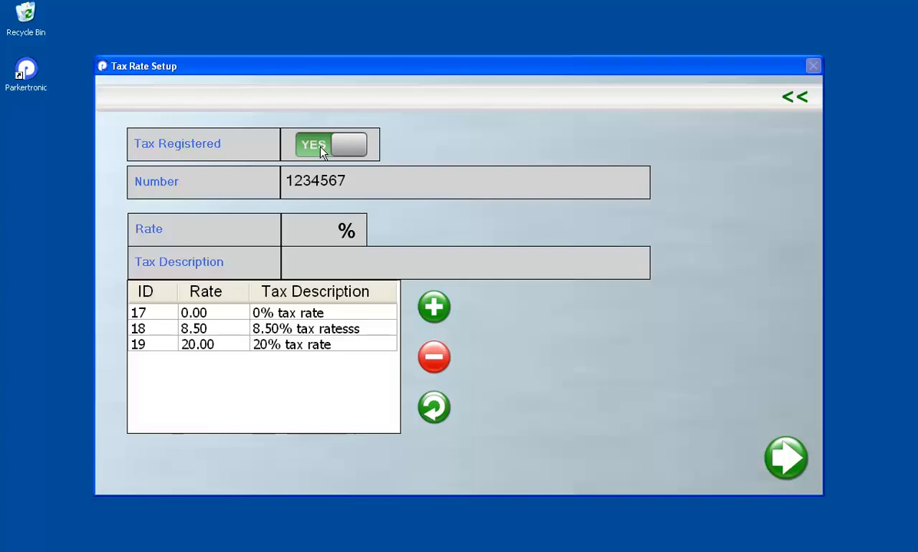
Keep Tax Registered on and replace the tax registration number with the new number
{"action": "left_click", "coordinate": [321, 151]}
{"action": "left_click", "coordinate": [321, 152]}
{"action": "left_click_drag", "start_coordinate": [344, 181], "coordinate": [284, 186]}
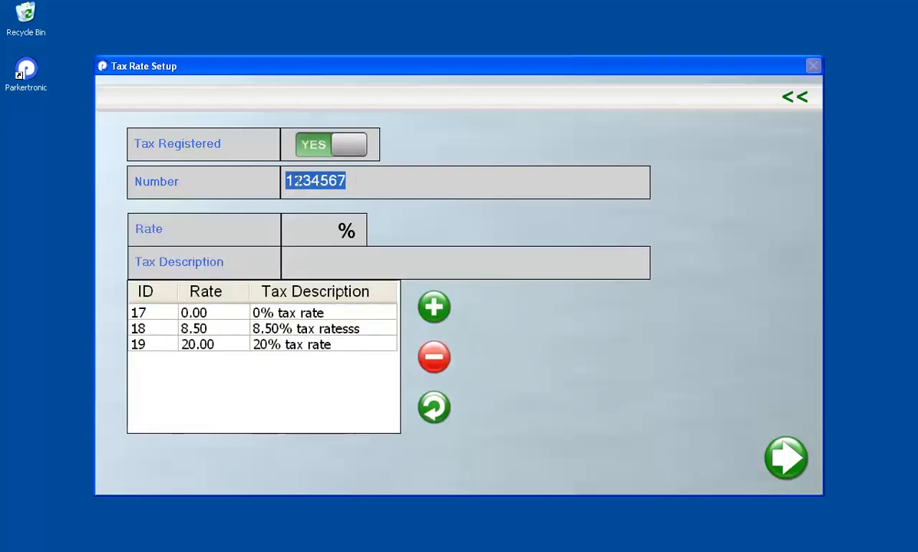
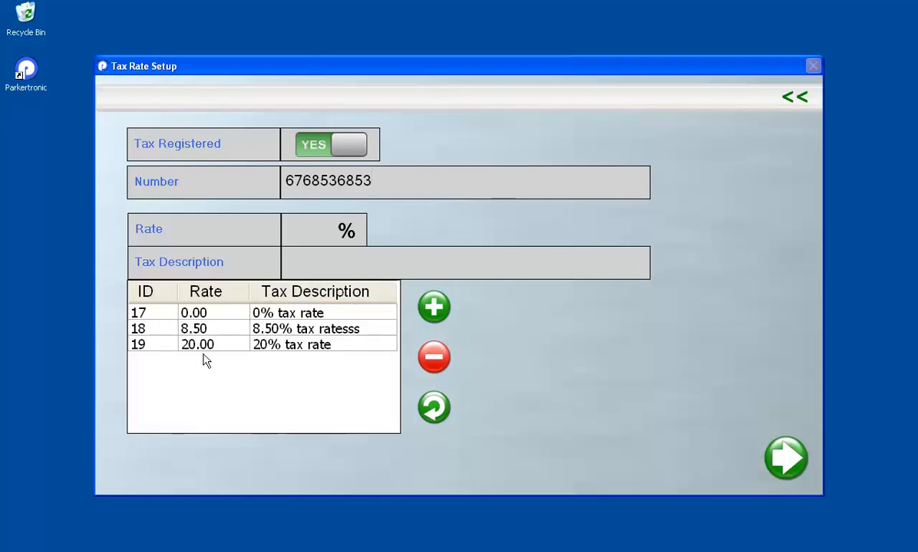
Review the 0%, 8.50% and 20% tax rate rows by loading each in turn
{"action": "left_click", "coordinate": [150, 347]}
{"action": "left_click", "coordinate": [151, 328]}
{"action": "left_click", "coordinate": [145, 313]}
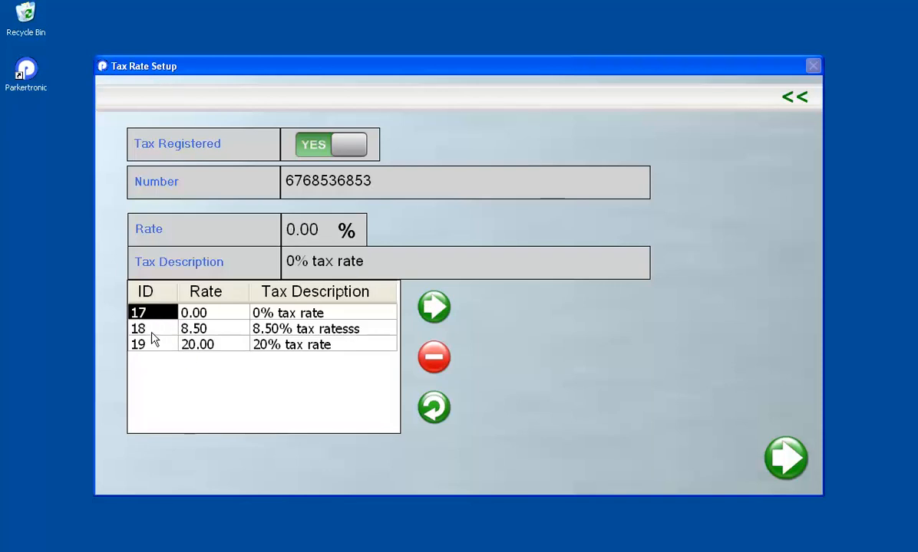
{"action": "left_click", "coordinate": [153, 330]}
{"action": "left_click", "coordinate": [154, 345]}
{"action": "left_click", "coordinate": [151, 326]}
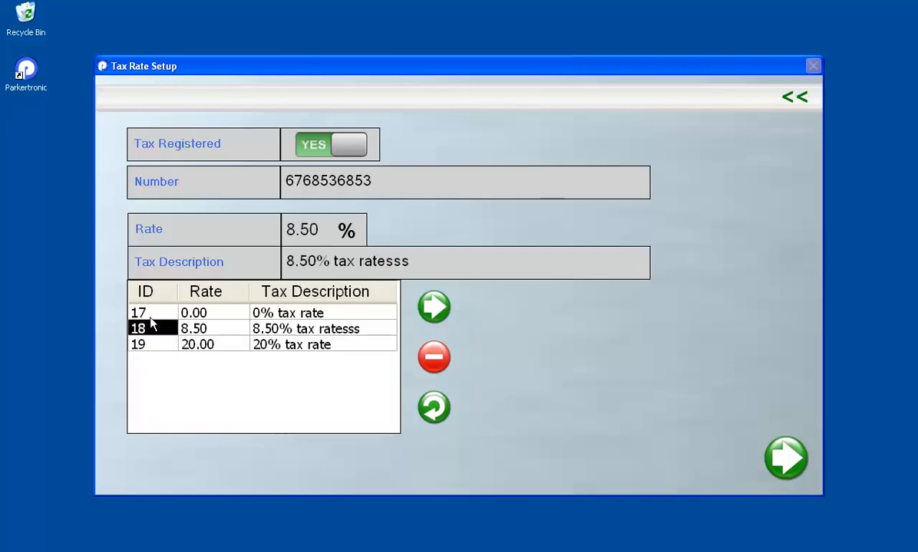
{"action": "left_click", "coordinate": [151, 314]}
{"action": "left_click", "coordinate": [151, 329]}
{"action": "left_click", "coordinate": [151, 344]}
{"action": "left_click", "coordinate": [153, 315]}
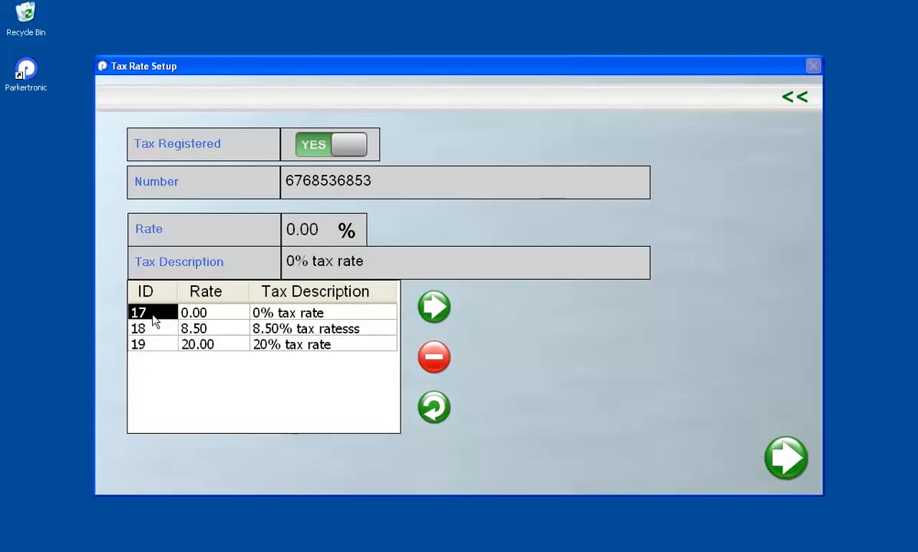
{"action": "left_click", "coordinate": [147, 331]}
{"action": "left_click", "coordinate": [148, 346]}
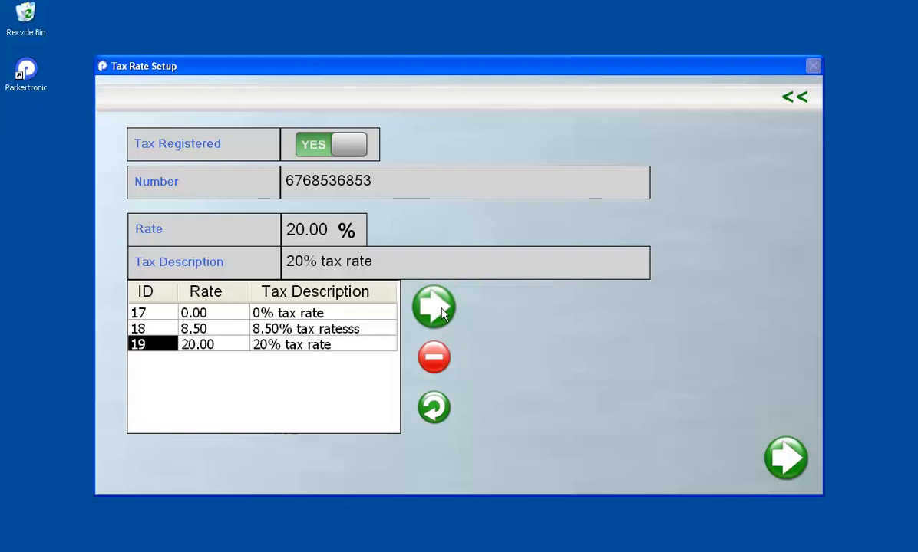
Add a rate of 17.5 described as '17.5% tax rate', creating row 20
{"action": "left_click", "coordinate": [434, 409]}
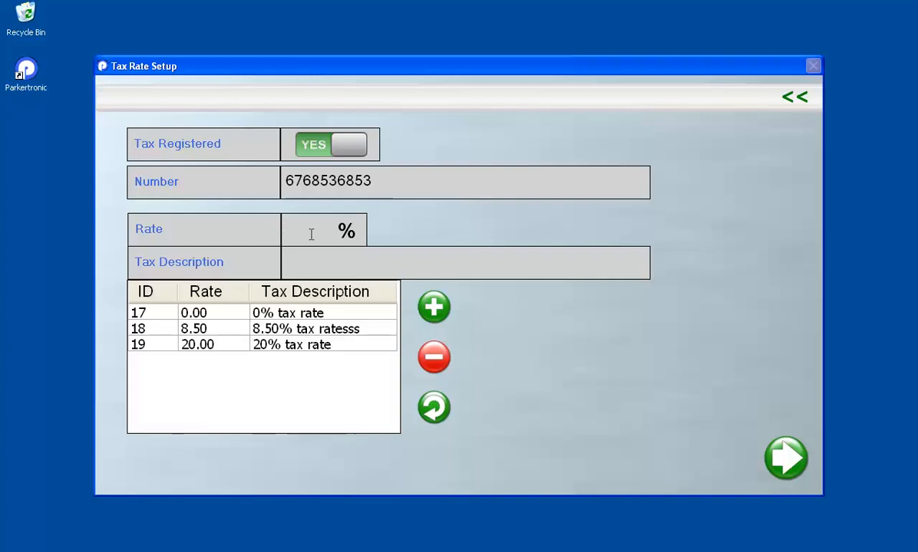
{"action": "type", "text": "17"}
{"action": "left_click", "coordinate": [323, 256]}
{"action": "type", "text": "17.5%"}
{"action": "type", "text": "tax rate"}
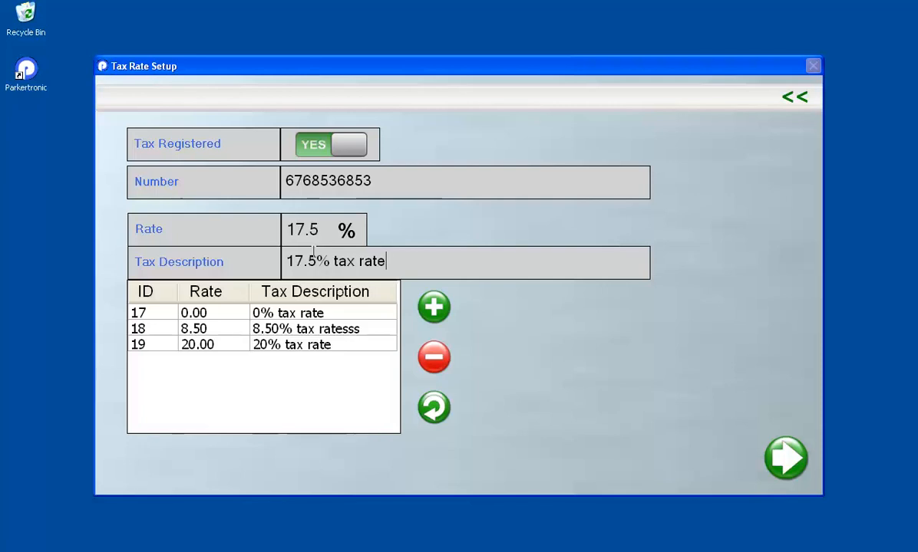
{"action": "left_click_drag", "start_coordinate": [317, 262], "coordinate": [286, 261]}
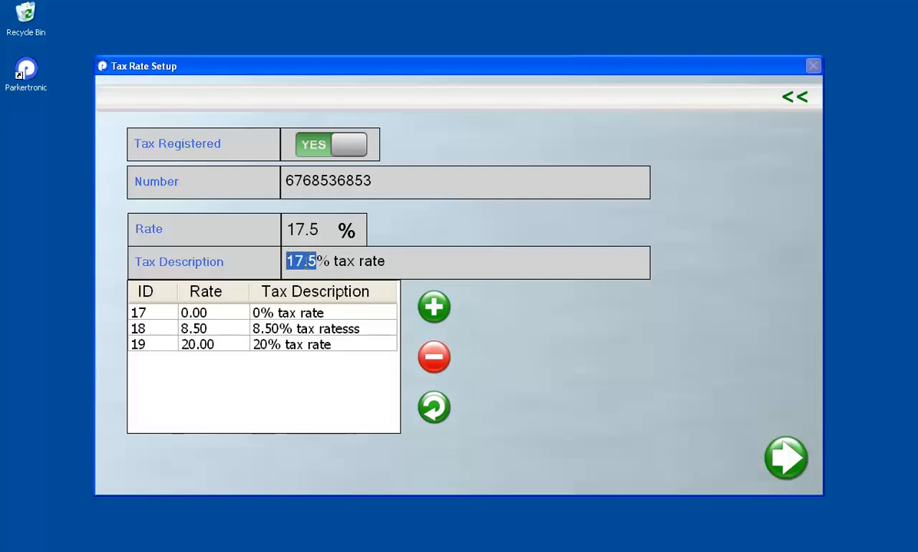
{"action": "left_click", "coordinate": [443, 310]}
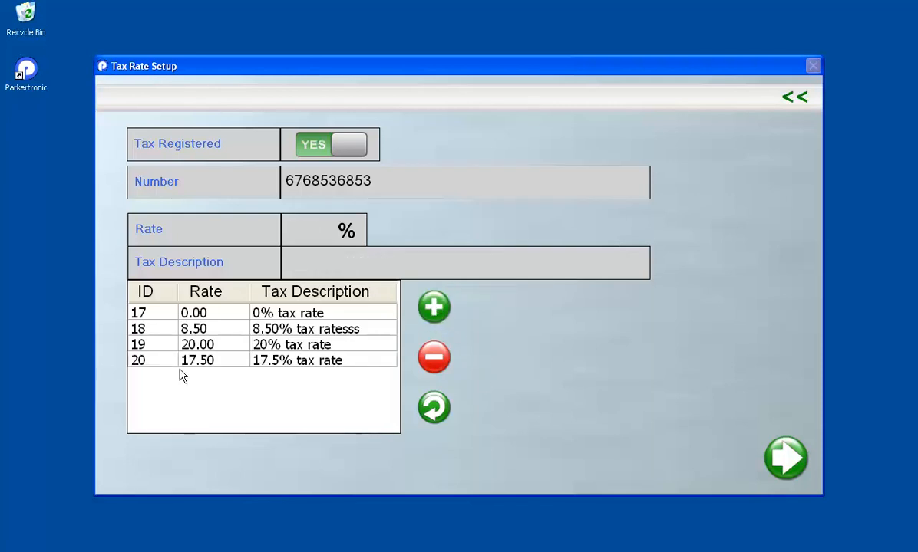
{"action": "left_click", "coordinate": [139, 362]}
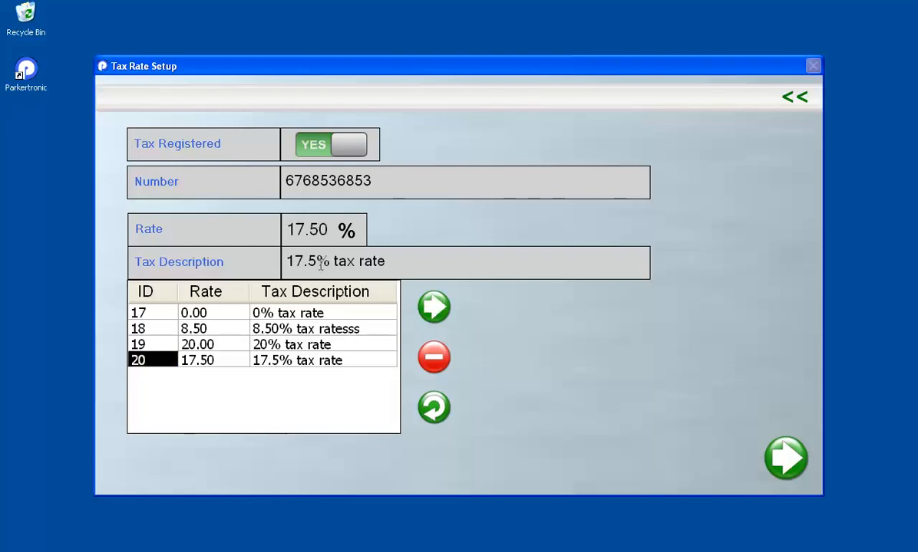
Edit row 20's description, then delete the 17.5% rate and go back to the Setup menu
{"action": "type", "text": "eeeeeee"}
{"action": "left_click", "coordinate": [435, 308]}
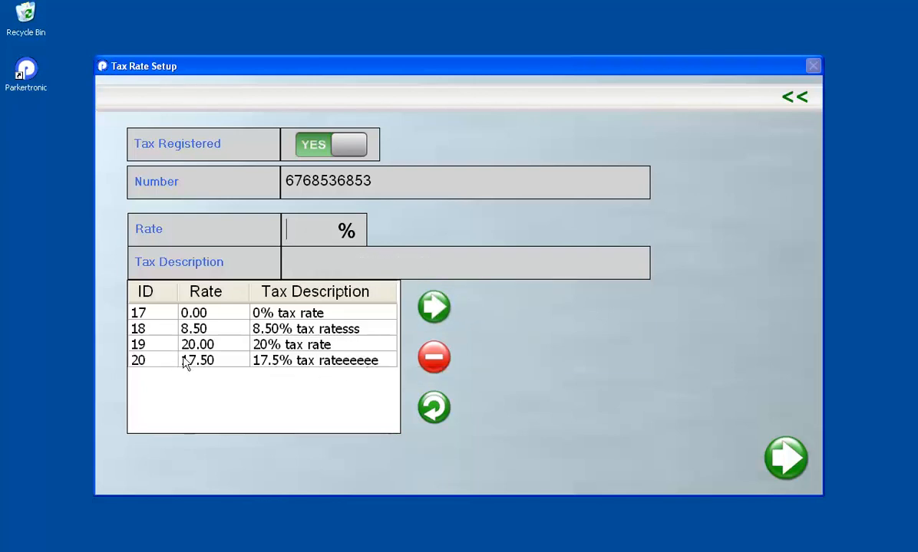
{"action": "left_click", "coordinate": [152, 360]}
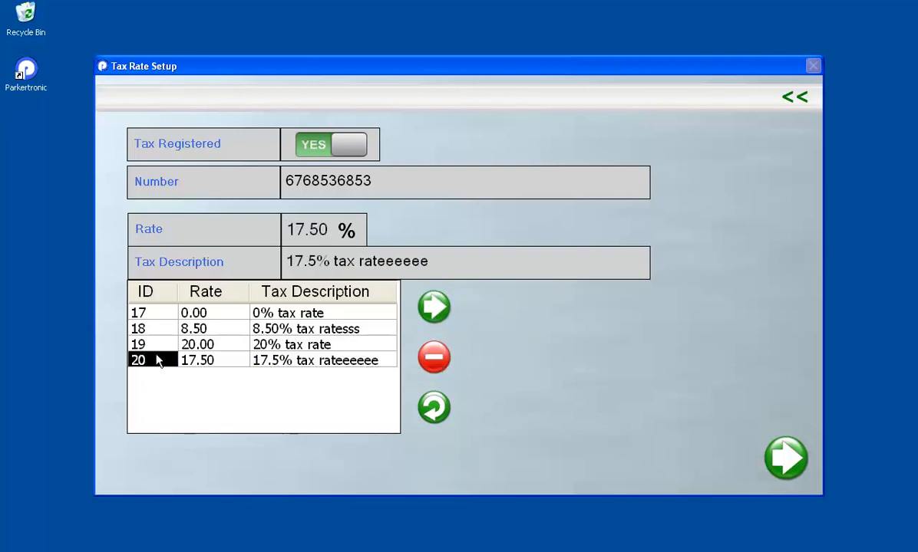
{"action": "left_click", "coordinate": [434, 357]}
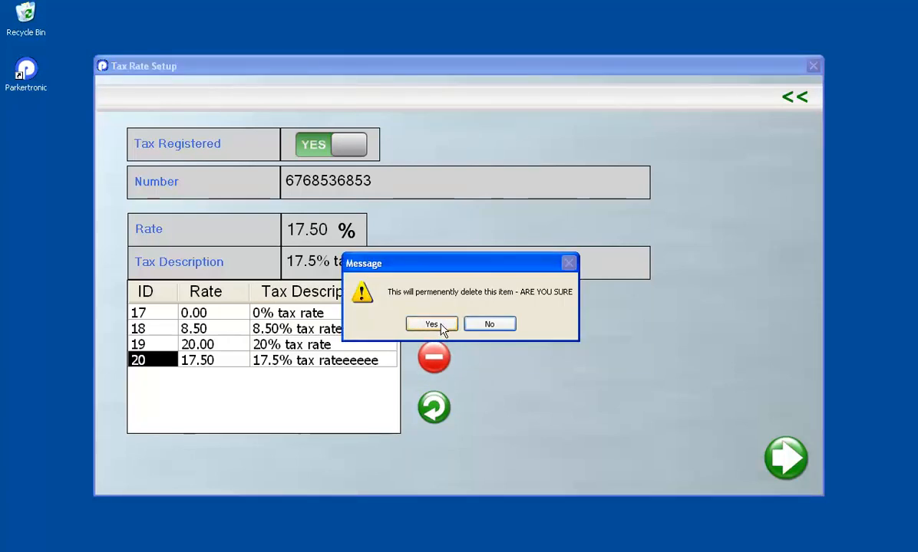
{"action": "left_click", "coordinate": [442, 327]}
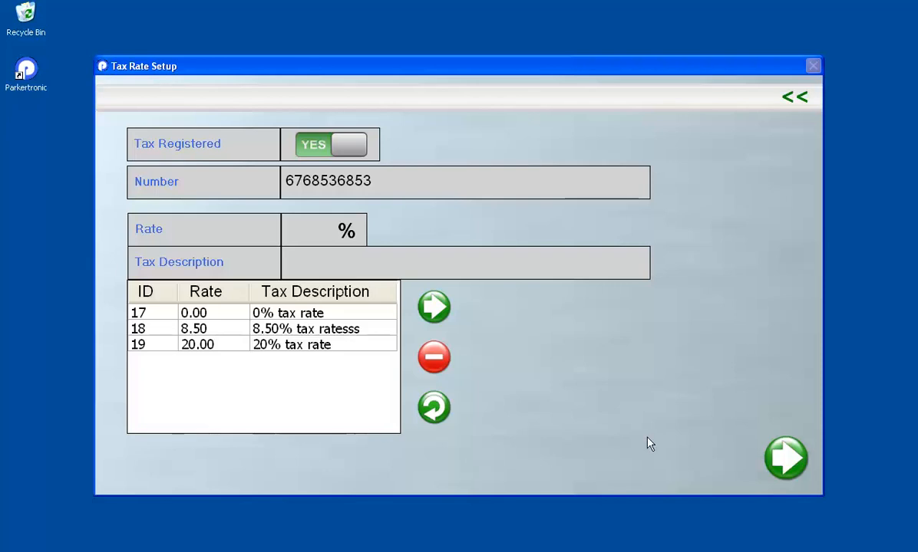
{"action": "left_click", "coordinate": [792, 461]}
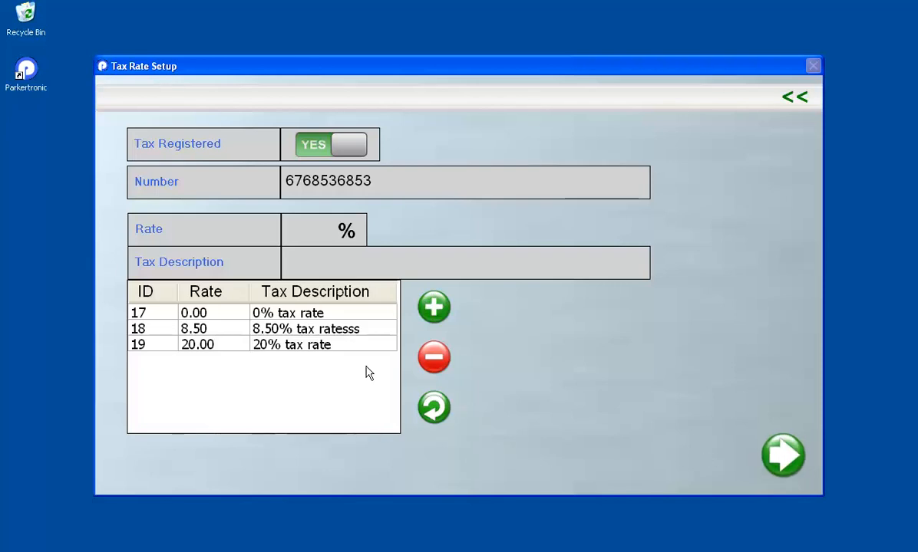
{"action": "left_click", "coordinate": [794, 96]}
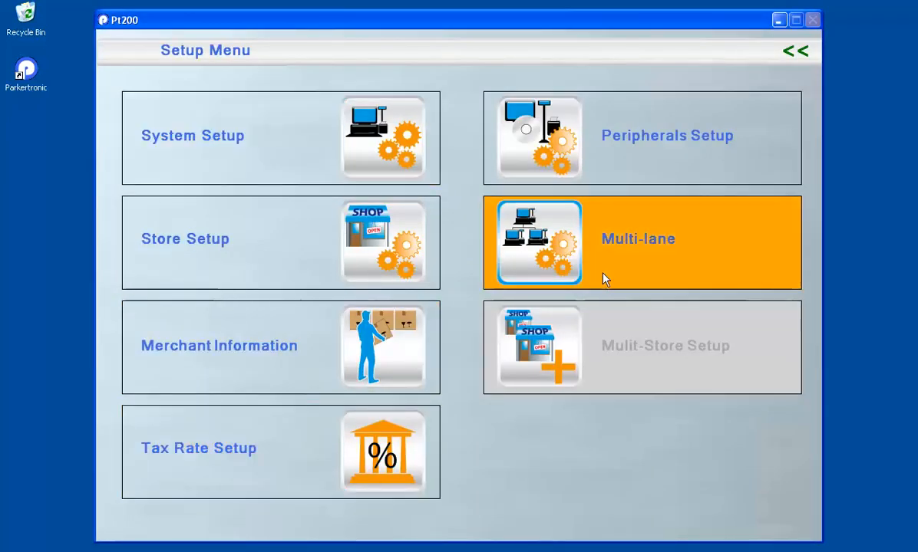
Enable the receipt printer in Peripherals Setup with model WASP_RP300
{"action": "left_click", "coordinate": [547, 145]}
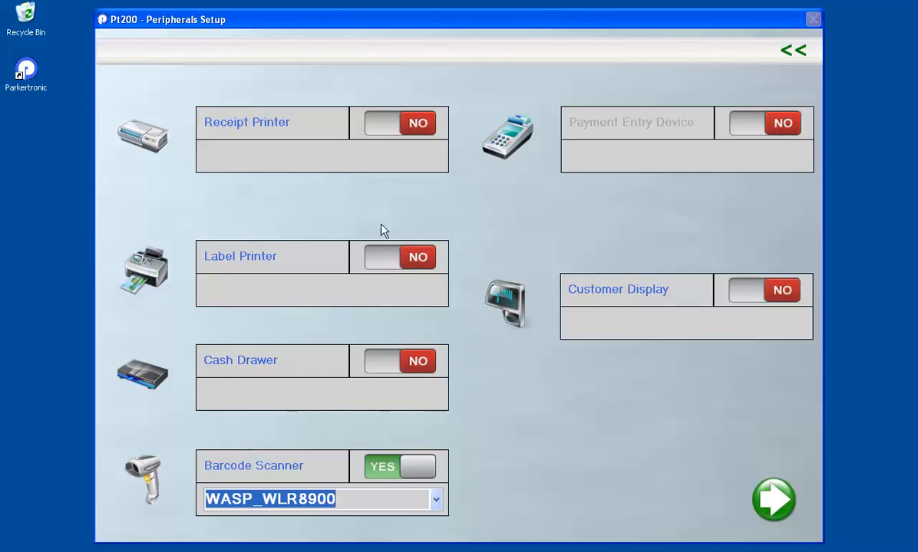
{"action": "left_click", "coordinate": [384, 134]}
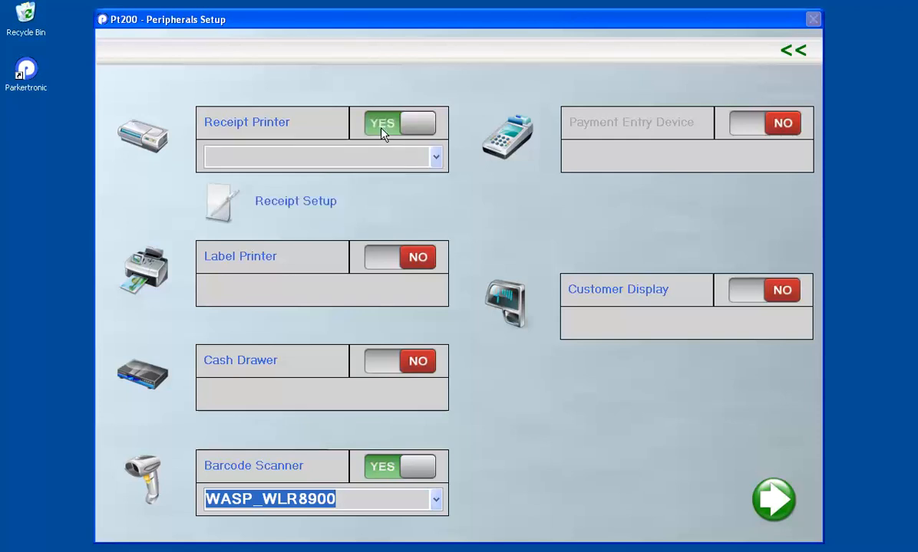
{"action": "left_click", "coordinate": [436, 160]}
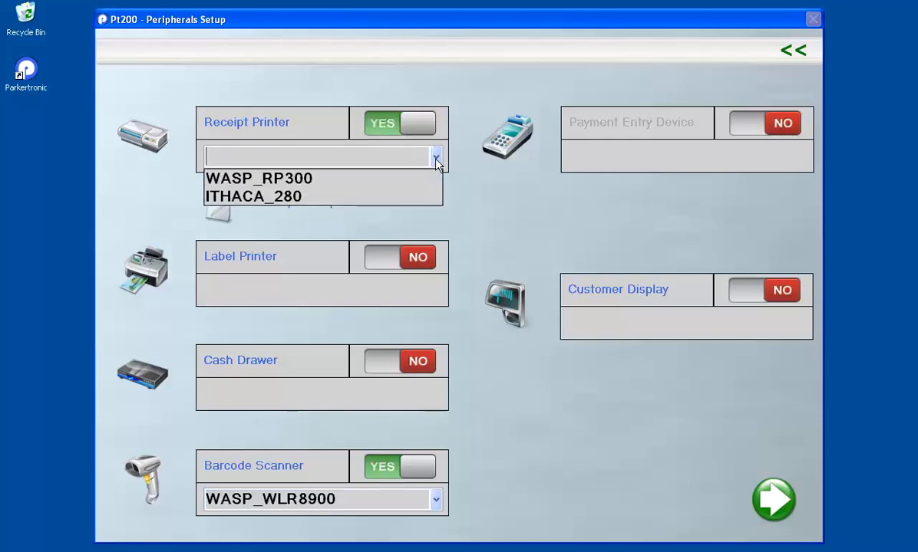
{"action": "left_click", "coordinate": [304, 181]}
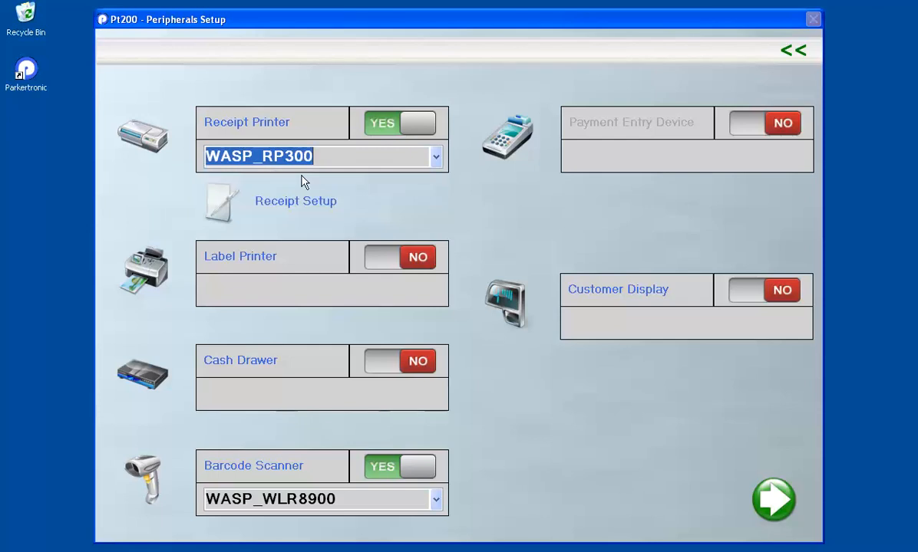
{"action": "left_click", "coordinate": [222, 212]}
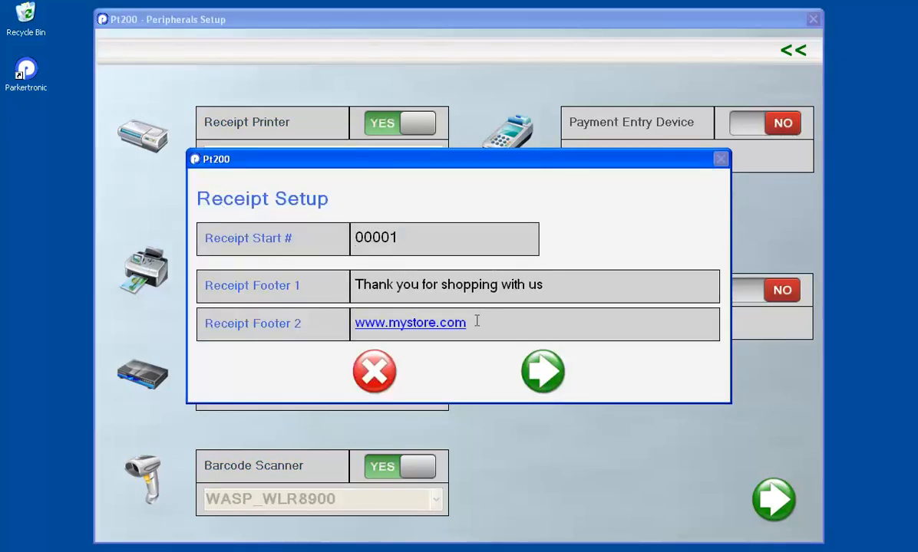
{"action": "left_click_drag", "start_coordinate": [477, 321], "coordinate": [356, 322]}
{"action": "left_click", "coordinate": [399, 240]}
{"action": "left_click_drag", "start_coordinate": [400, 240], "coordinate": [357, 240]}
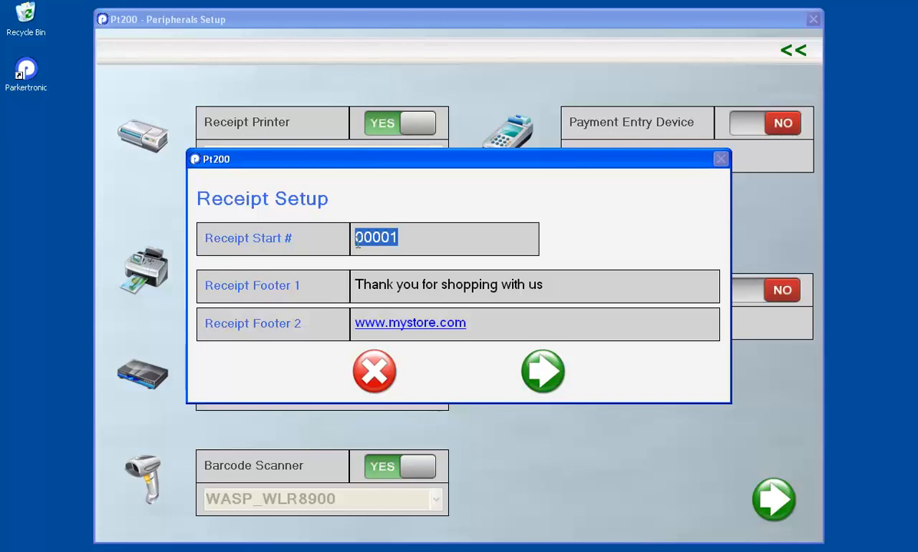
{"action": "left_click", "coordinate": [482, 317]}
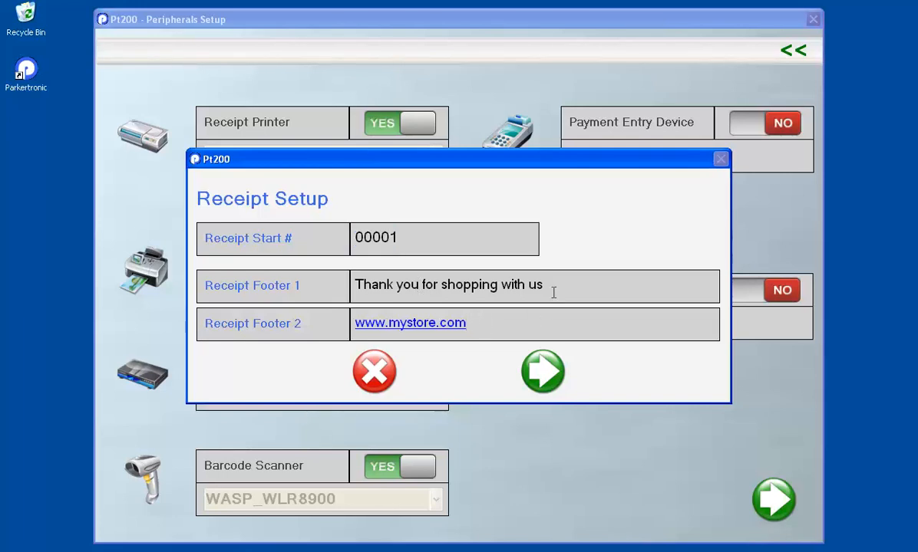
{"action": "left_click_drag", "start_coordinate": [551, 288], "coordinate": [353, 286]}
{"action": "left_click_drag", "start_coordinate": [466, 316], "coordinate": [347, 322]}
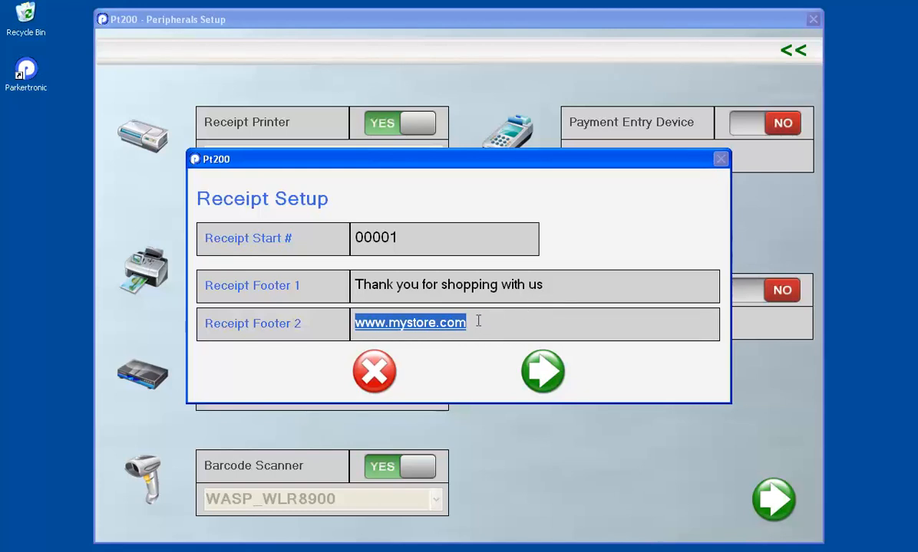
{"action": "type", "text": "www.bo"}
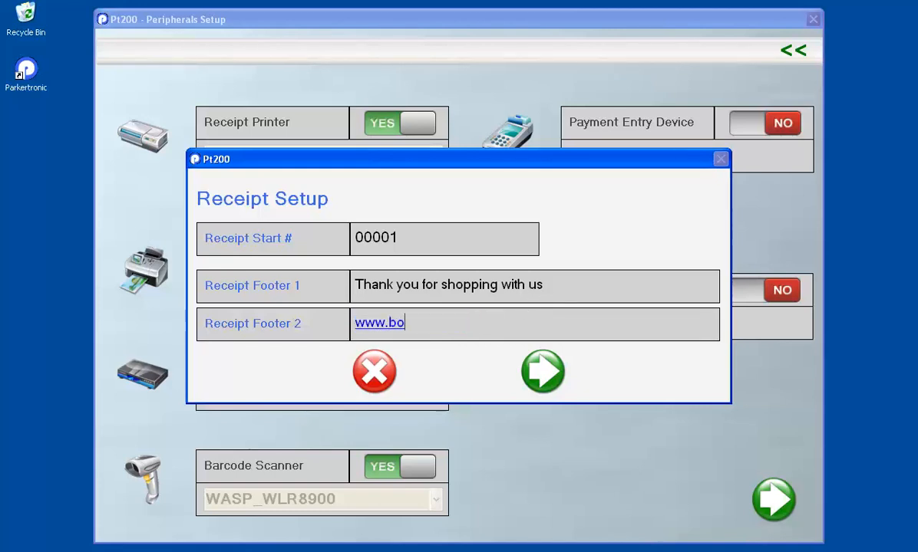
{"action": "type", "text": "bsstore.com"}
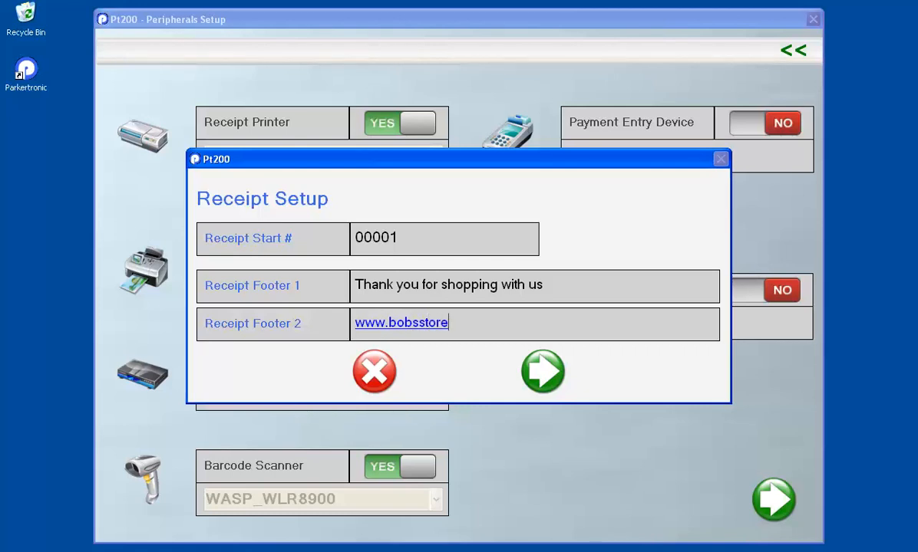
{"action": "left_click", "coordinate": [544, 371]}
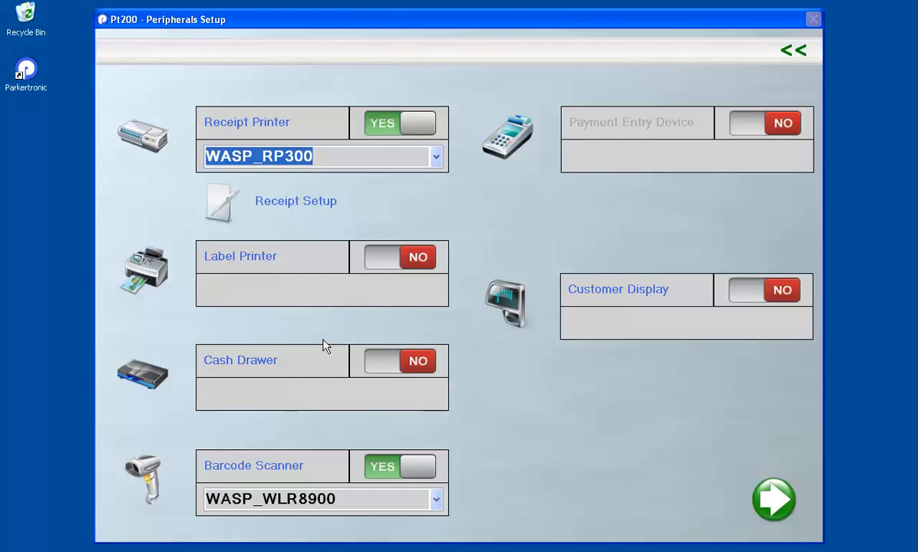
Turn the label printer on to view its models, then leave it off
{"action": "left_click", "coordinate": [397, 259]}
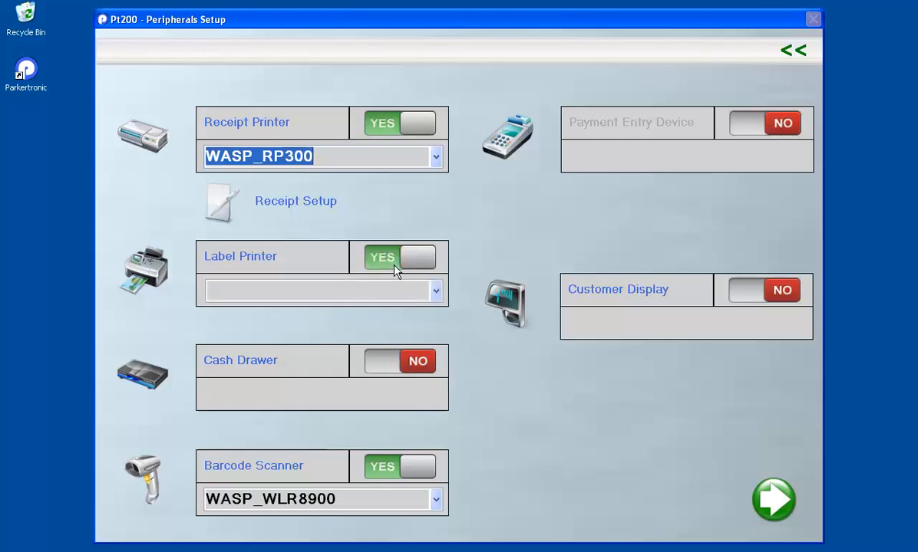
{"action": "left_click", "coordinate": [434, 290]}
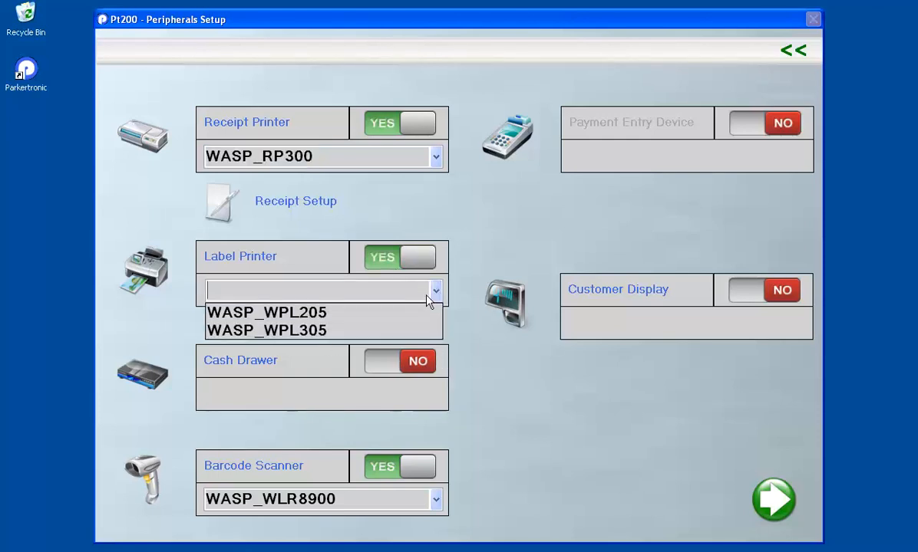
{"action": "left_click", "coordinate": [396, 270]}
{"action": "left_click", "coordinate": [396, 265]}
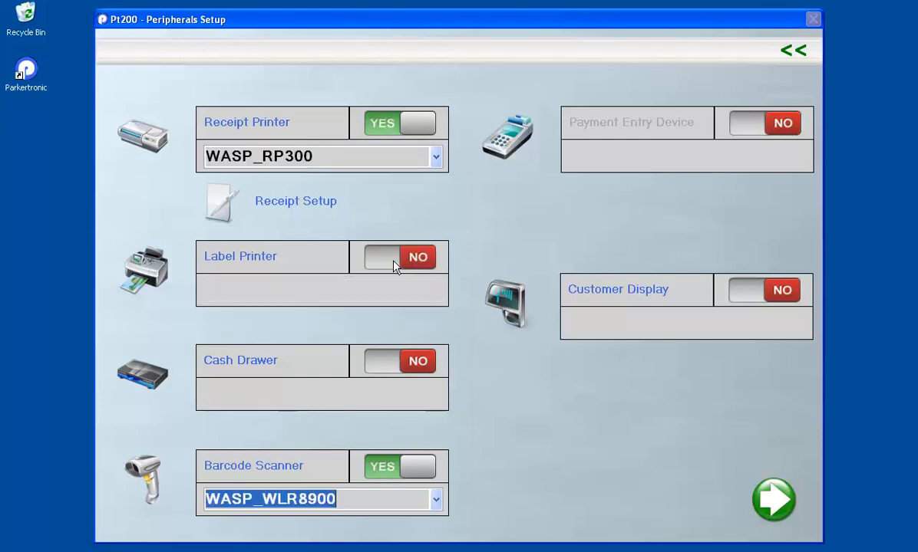
Enable the customer display as WASP_WPD220 with USB communications
{"action": "left_click", "coordinate": [751, 298]}
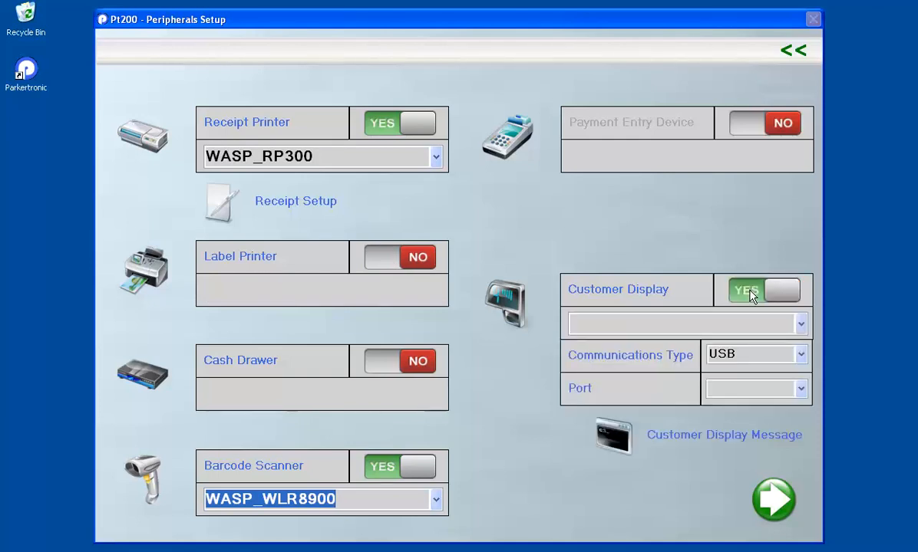
{"action": "left_click", "coordinate": [802, 325]}
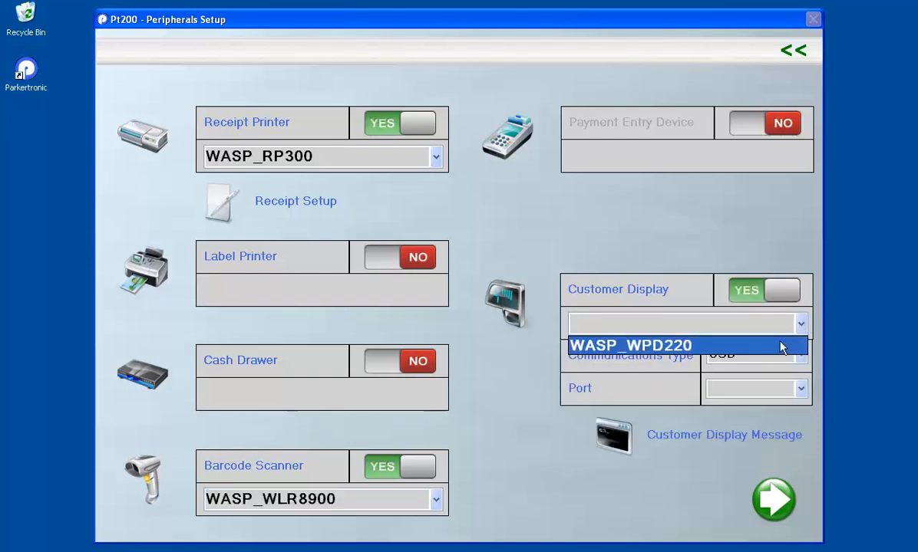
{"action": "left_click", "coordinate": [781, 347]}
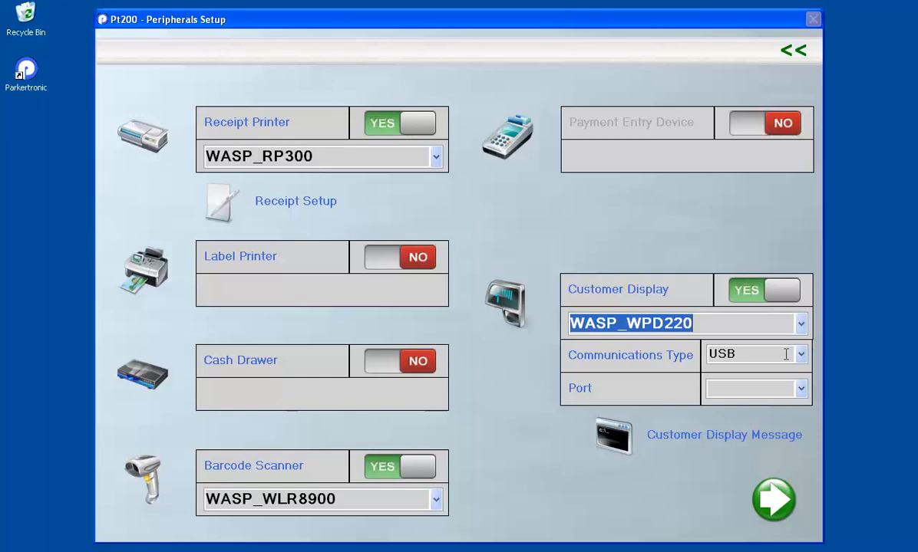
{"action": "left_click", "coordinate": [801, 355]}
{"action": "left_click", "coordinate": [737, 371]}
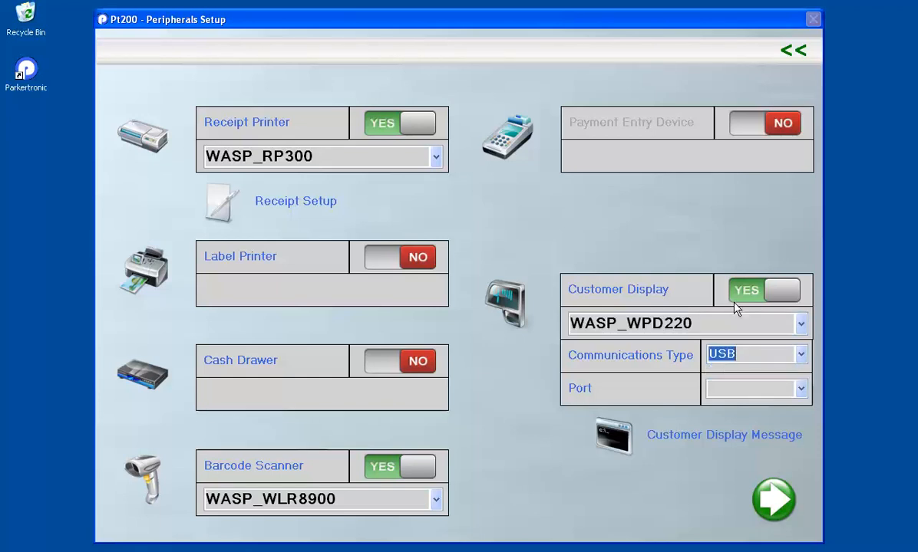
{"action": "left_click", "coordinate": [800, 390]}
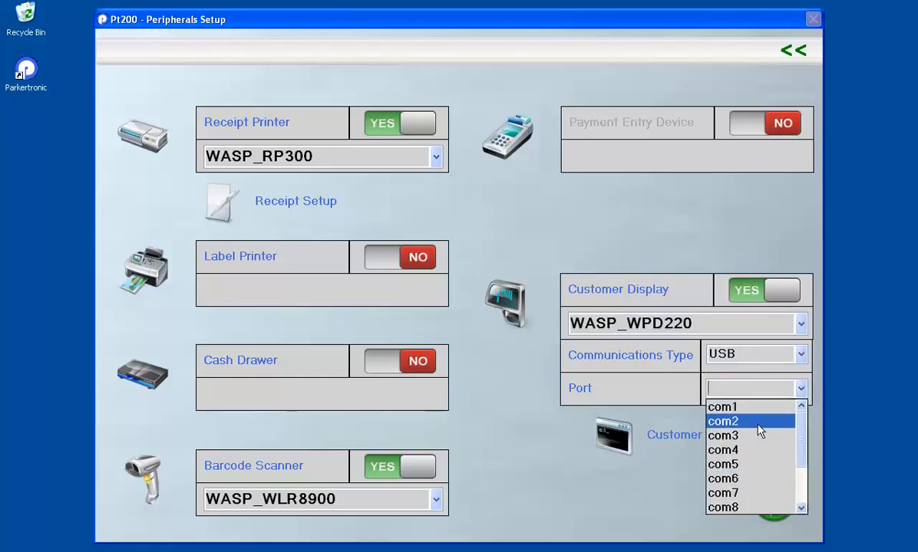
{"action": "left_click", "coordinate": [662, 388]}
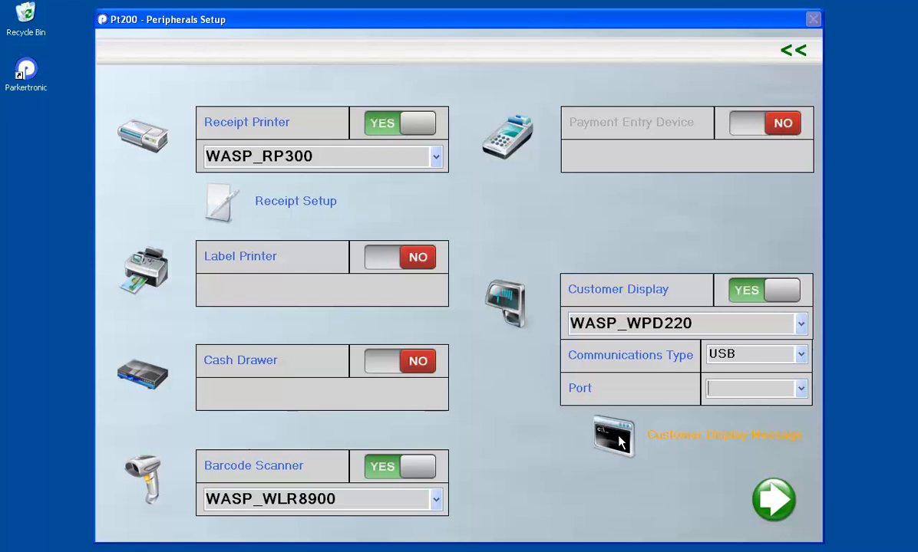
Set the customer display message to 'bobs store', switch the display back off, and finish
{"action": "left_click", "coordinate": [618, 439]}
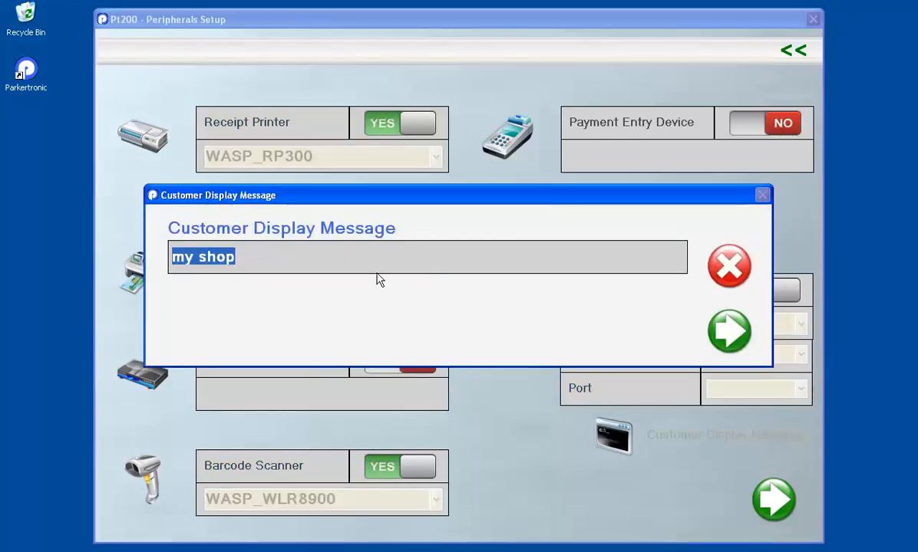
{"action": "type", "text": "bob"}
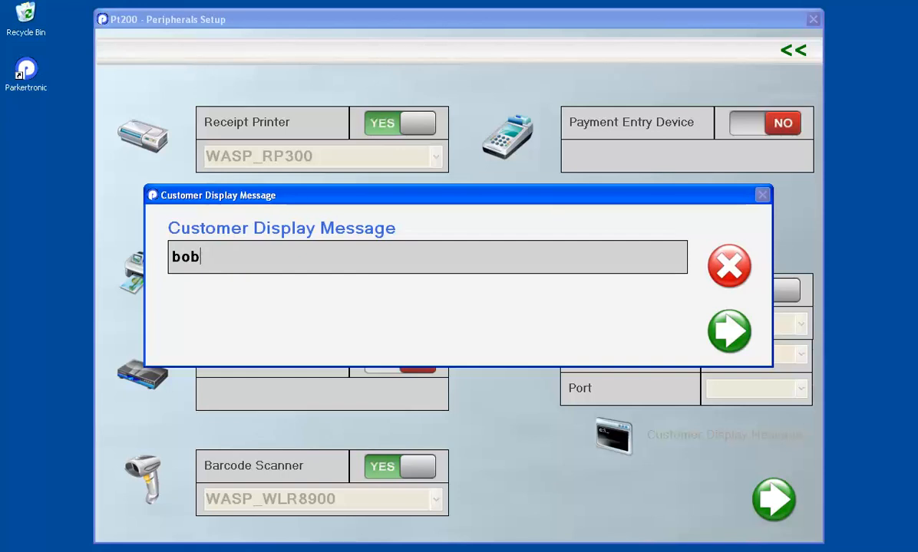
{"action": "type", "text": "s store"}
{"action": "left_click", "coordinate": [728, 332]}
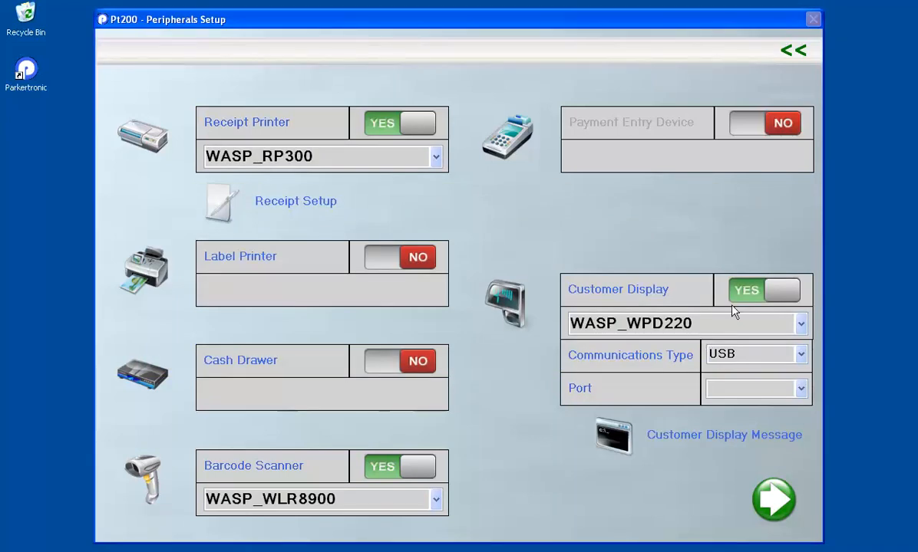
{"action": "left_click", "coordinate": [749, 294]}
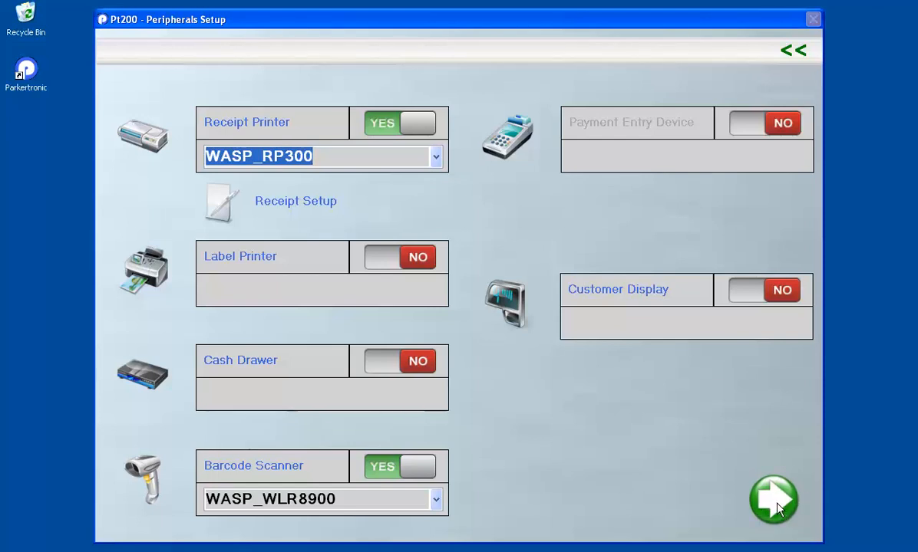
{"action": "left_click", "coordinate": [773, 481]}
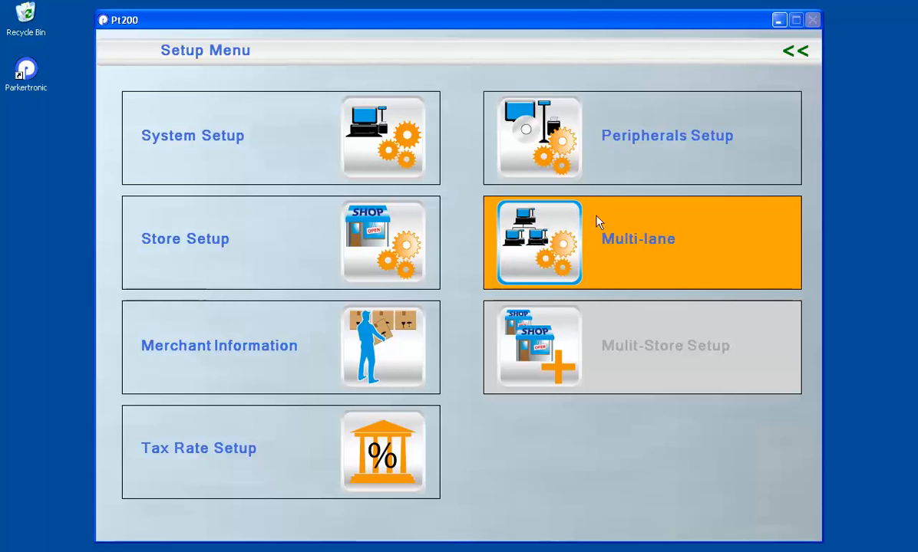
Turn multi-lane operation on and set the master IP address to 192.168.0.3
{"action": "left_click", "coordinate": [548, 250]}
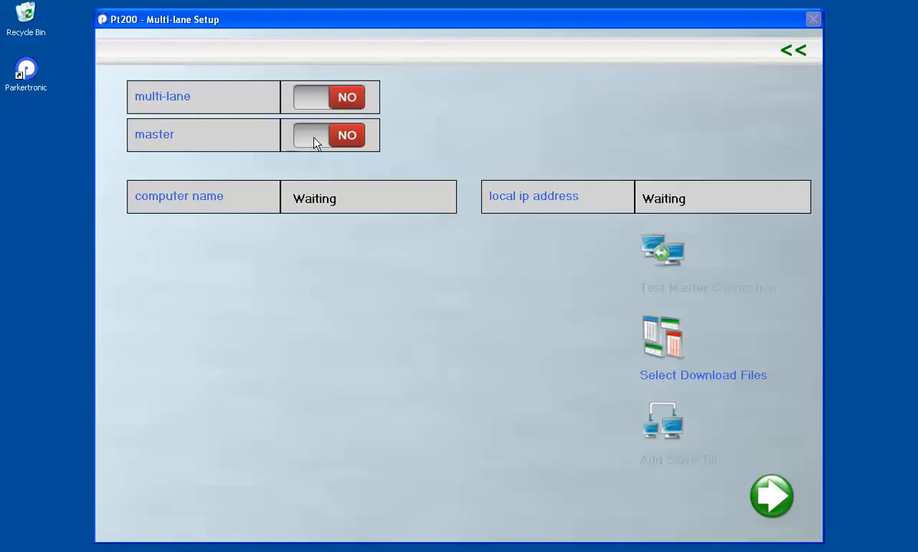
{"action": "left_click", "coordinate": [313, 105]}
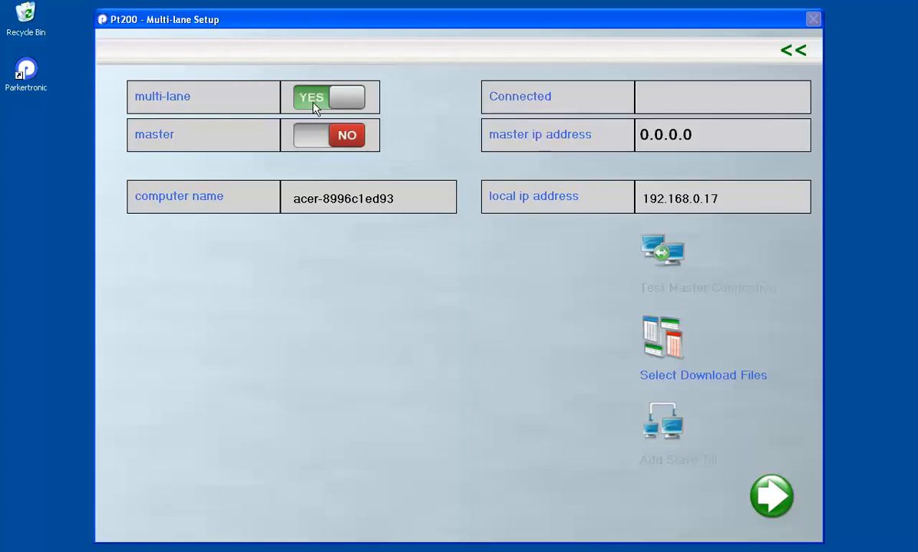
{"action": "left_click", "coordinate": [310, 105]}
{"action": "left_click", "coordinate": [310, 106]}
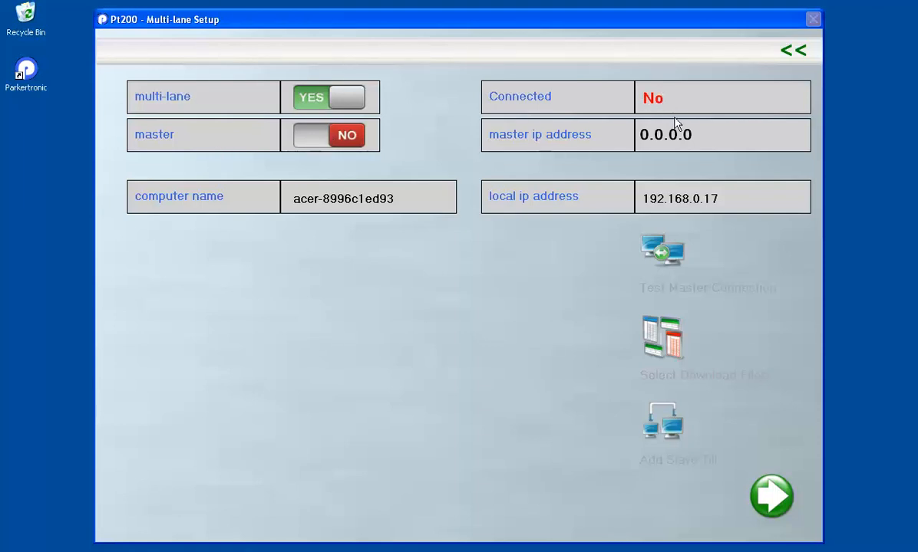
{"action": "left_click_drag", "start_coordinate": [695, 134], "coordinate": [624, 146]}
{"action": "type", "text": "192.168.0.3"}
Make this till the multi-lane master and return to the Setup Menu
{"action": "left_click", "coordinate": [311, 143]}
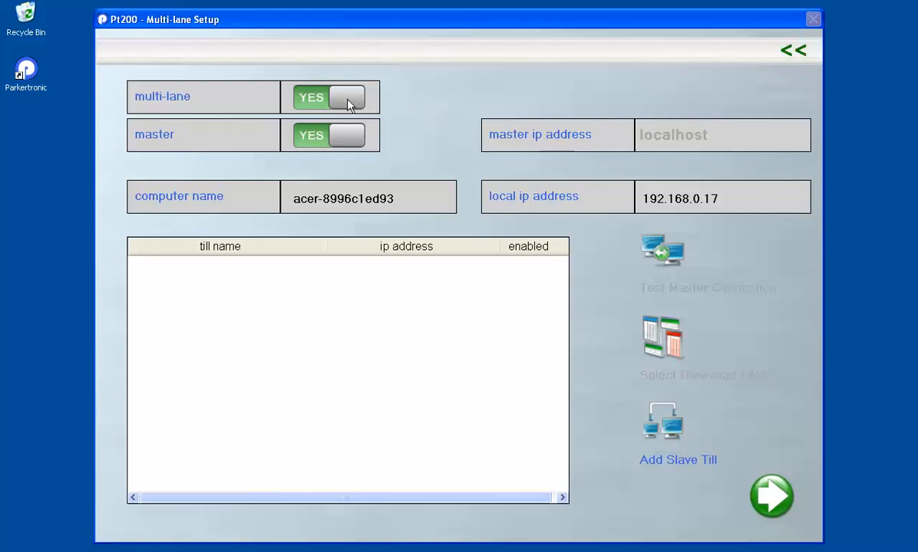
{"action": "left_click", "coordinate": [797, 52]}
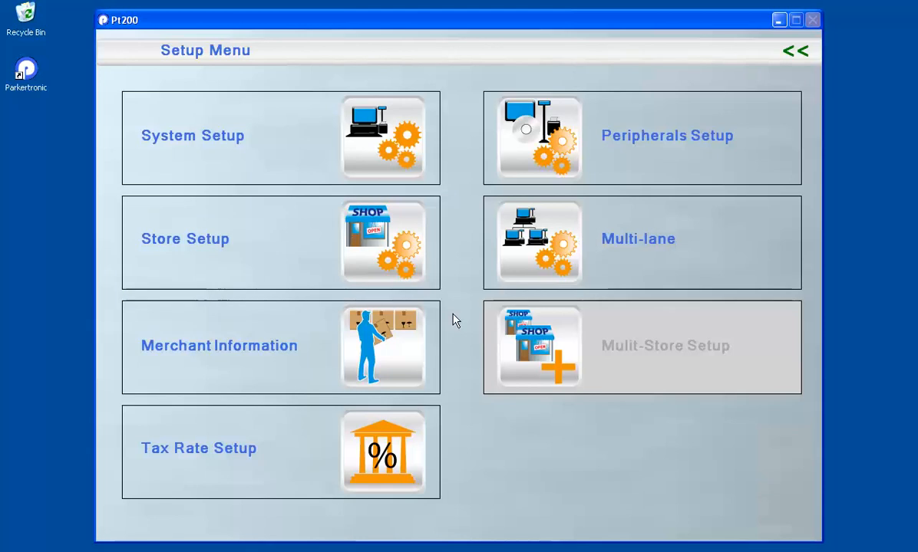
{"action": "left_click", "coordinate": [407, 360]}
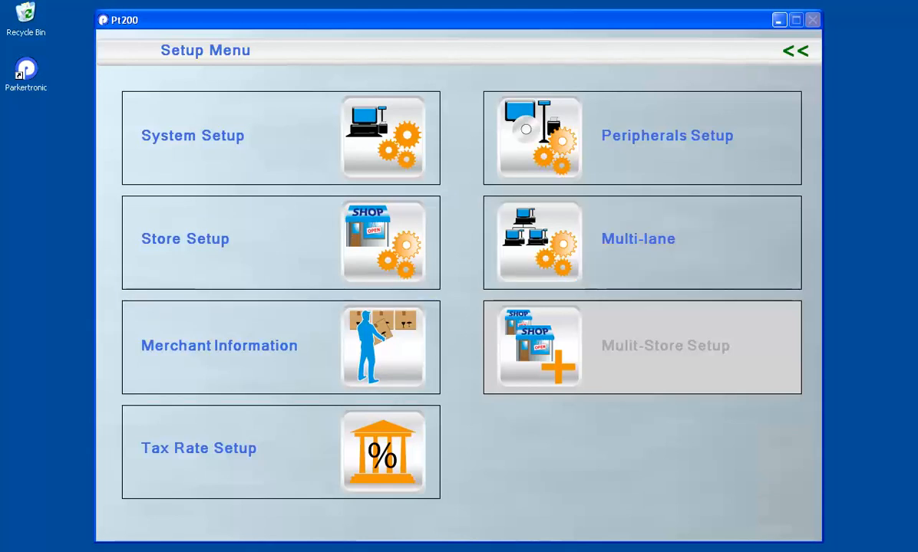